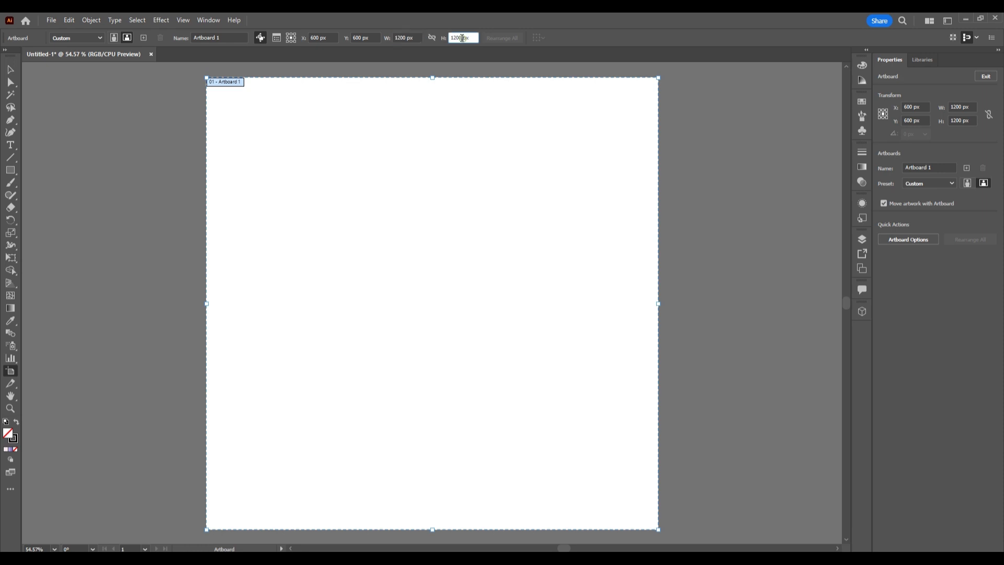
Draw a 1200 x 1200 px rectangle covering the whole artboard, with a pale pink fill and no stroke.
click(11, 66)
click(339, 205)
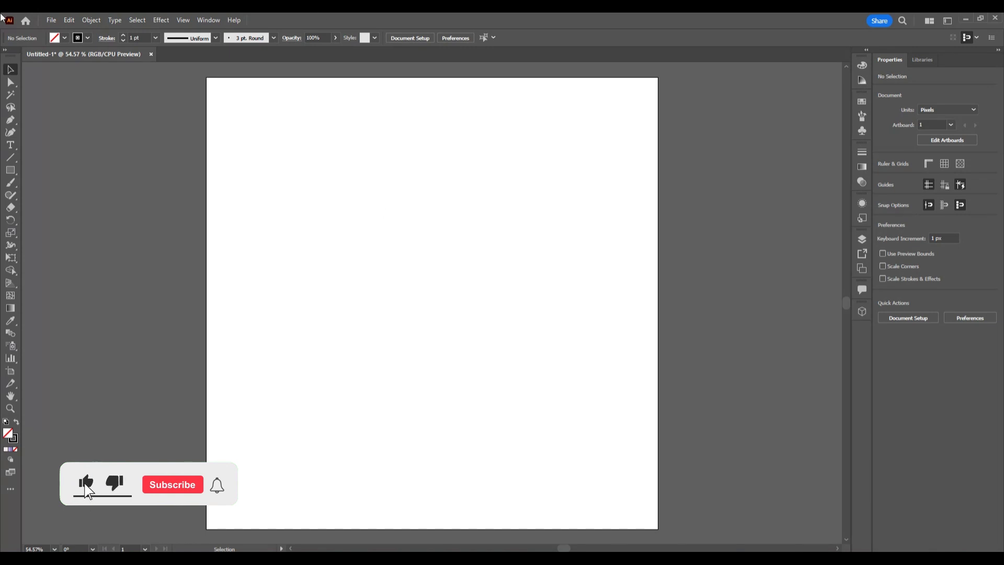
click(10, 170)
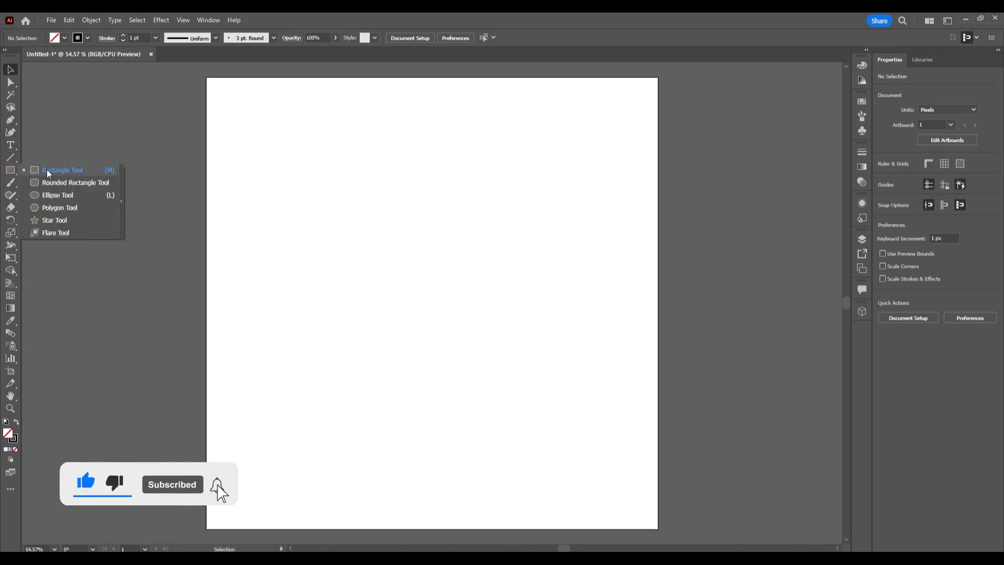
click(35, 174)
click(89, 39)
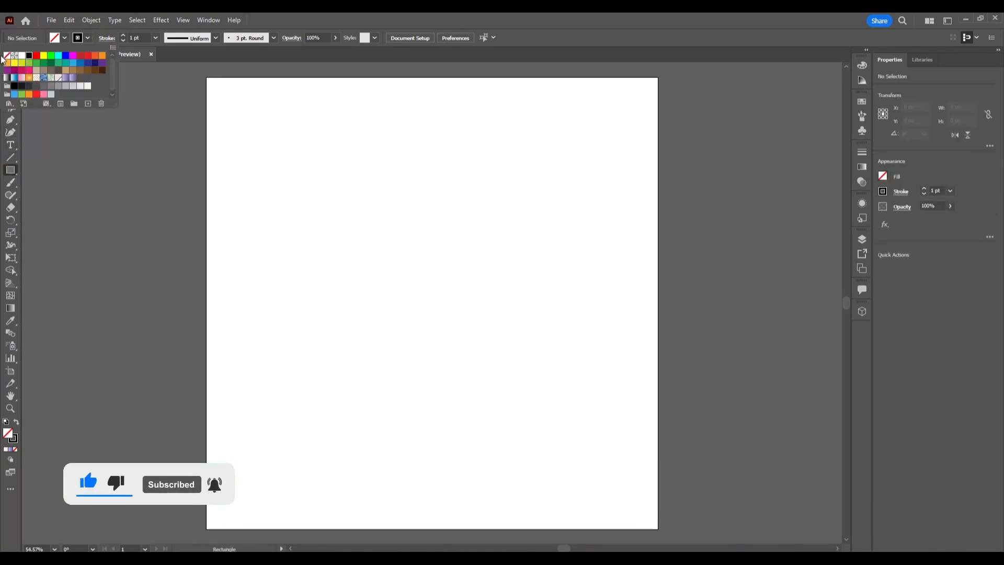
click(6, 55)
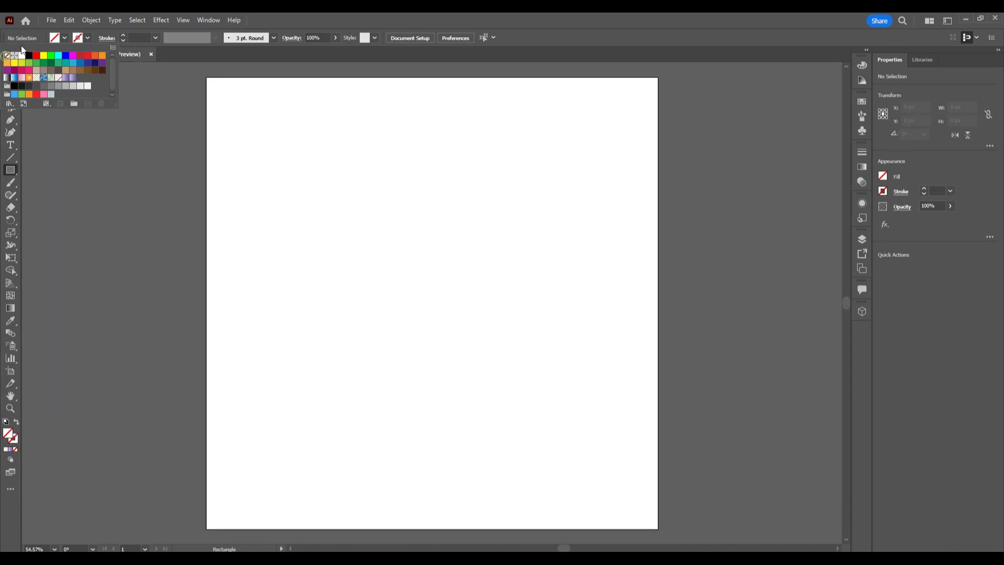
click(62, 39)
click(62, 38)
click(61, 84)
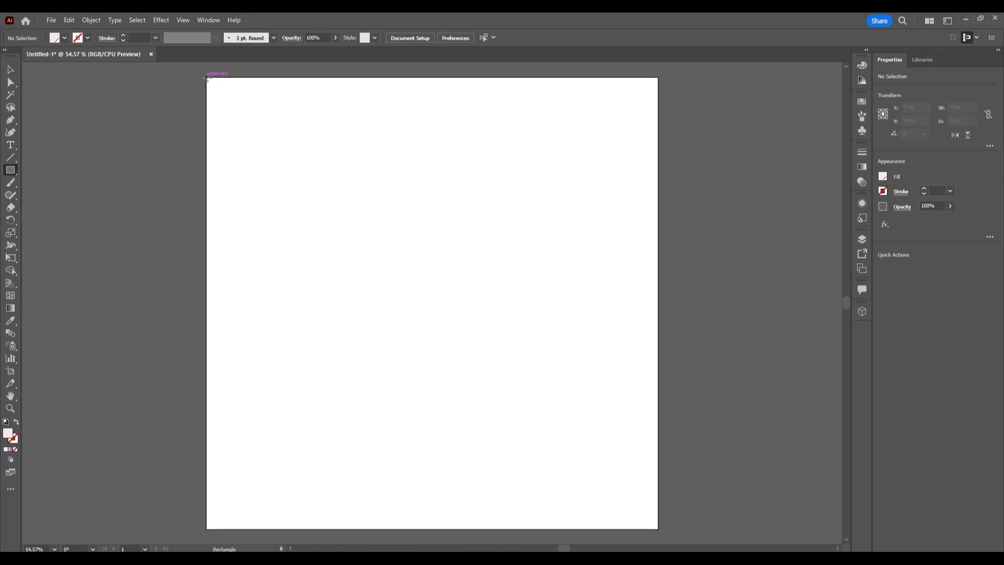
drag(205, 77, 658, 529)
click(10, 70)
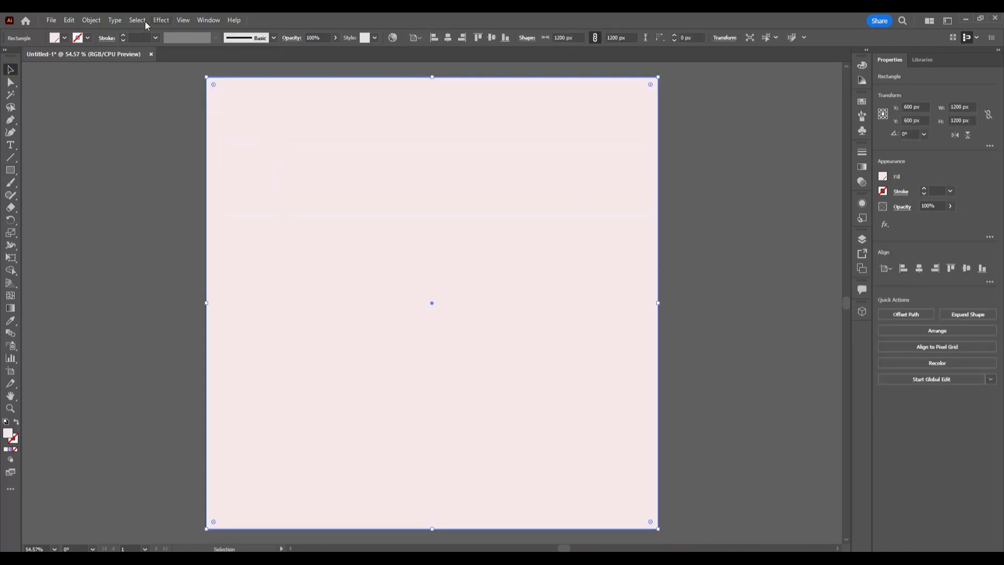
Lock the pale pink background rectangle.
click(88, 21)
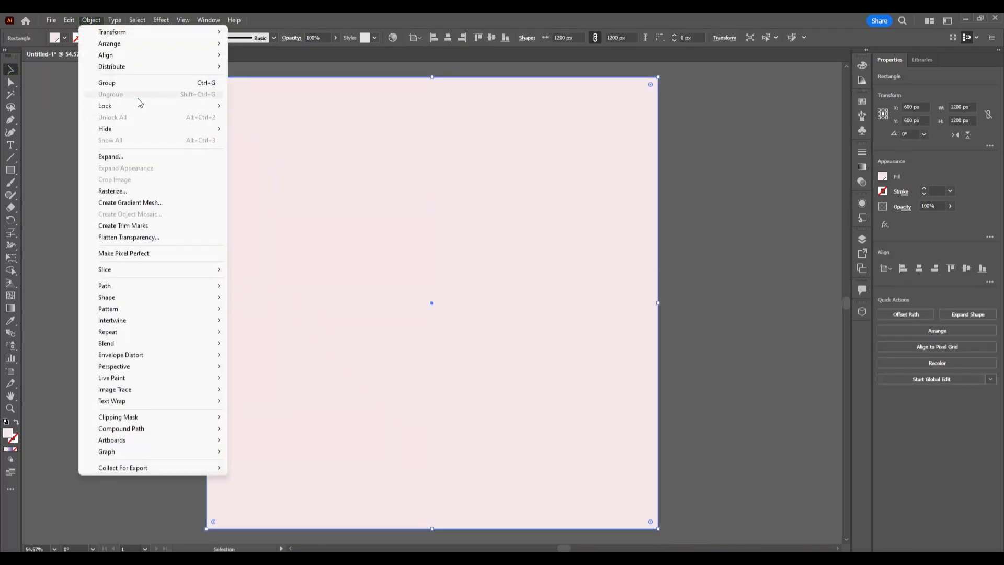
mouse_move(137, 105)
click(292, 106)
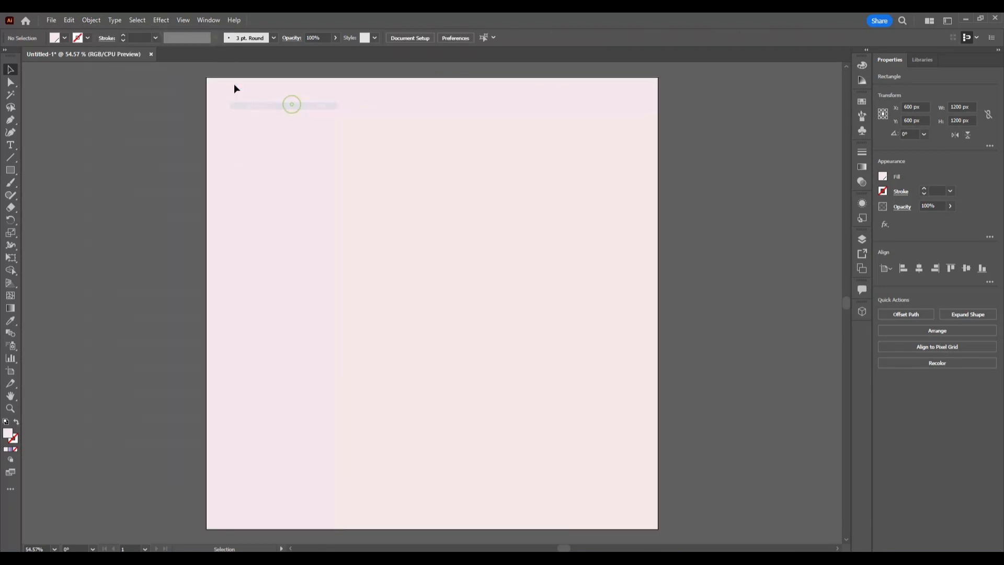
Draw a circle about 496 px in diameter from the artboard's centre, with no fill and a black stroke.
click(64, 38)
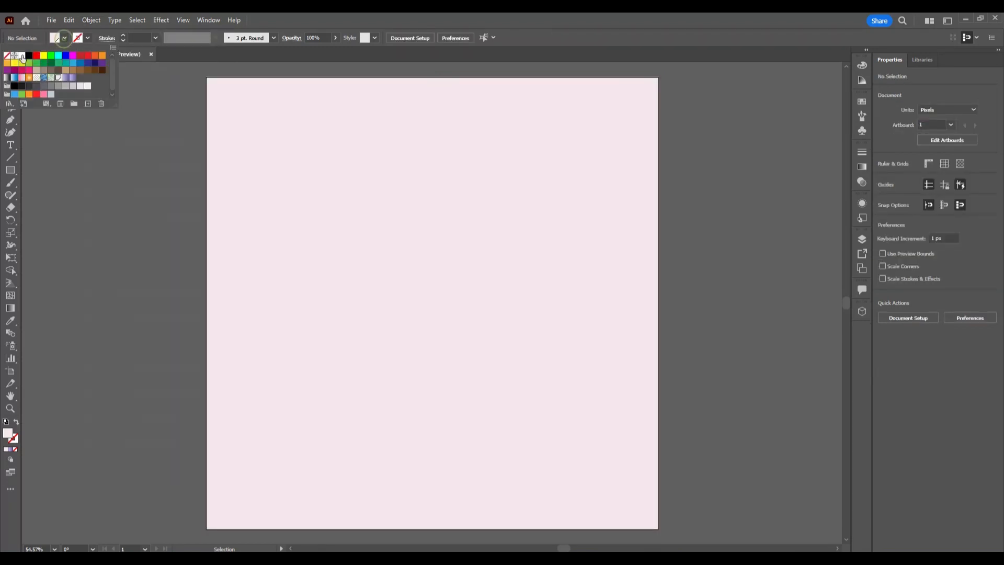
click(7, 56)
click(88, 39)
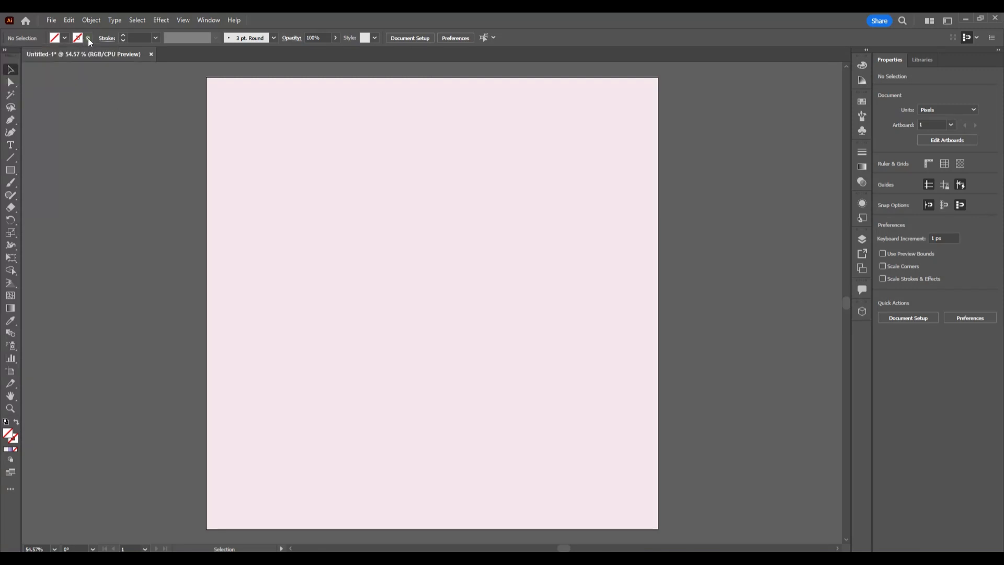
click(88, 39)
click(29, 55)
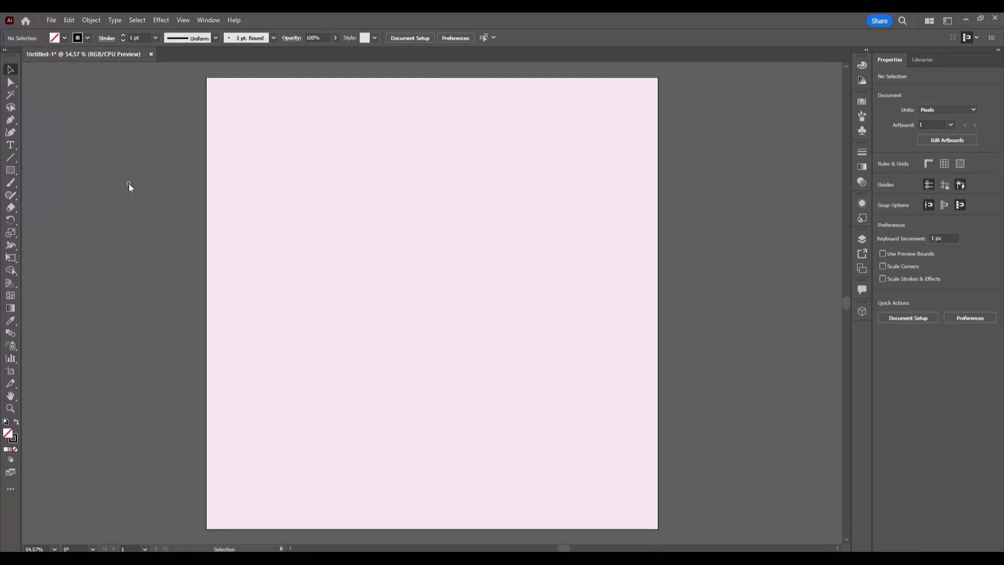
click(7, 175)
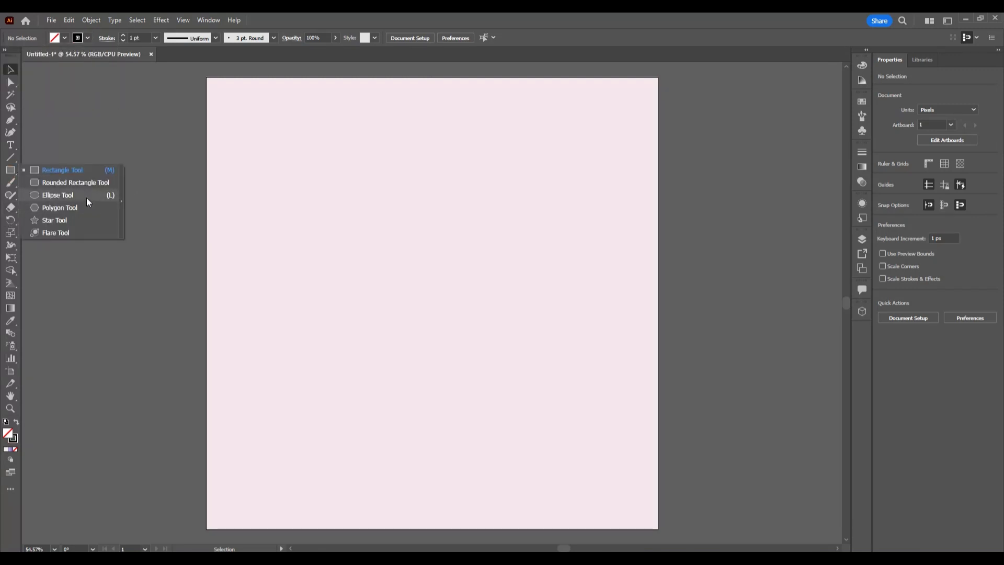
click(85, 196)
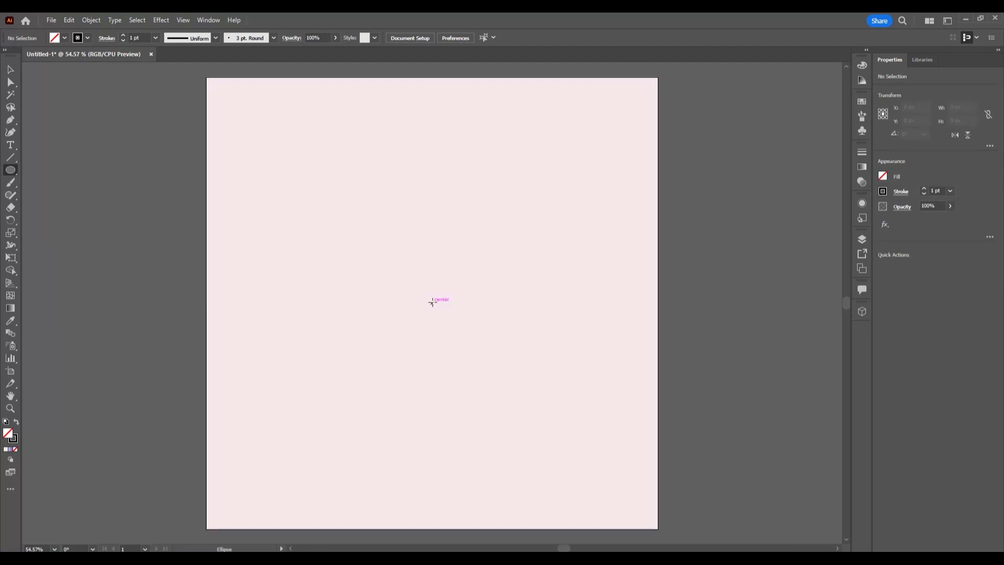
drag(431, 302, 495, 396)
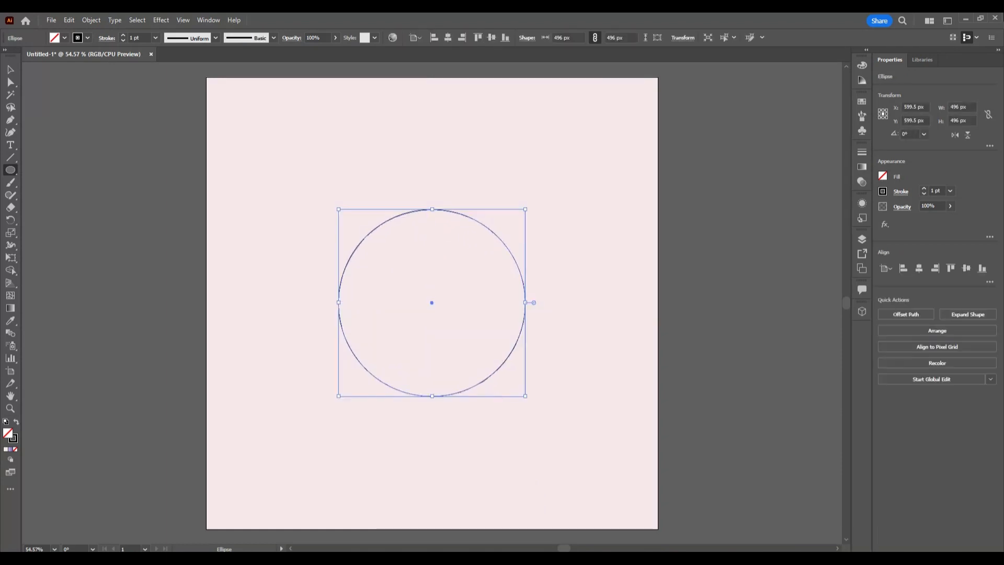
click(10, 70)
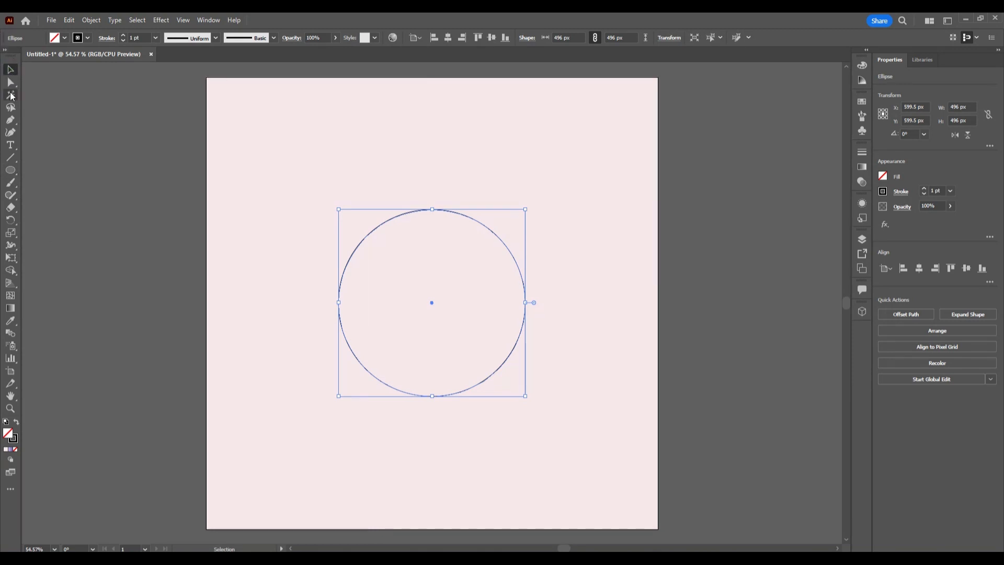
click(249, 212)
Delete the circle's leftmost anchor point so that only the right half of the outline is left.
click(10, 82)
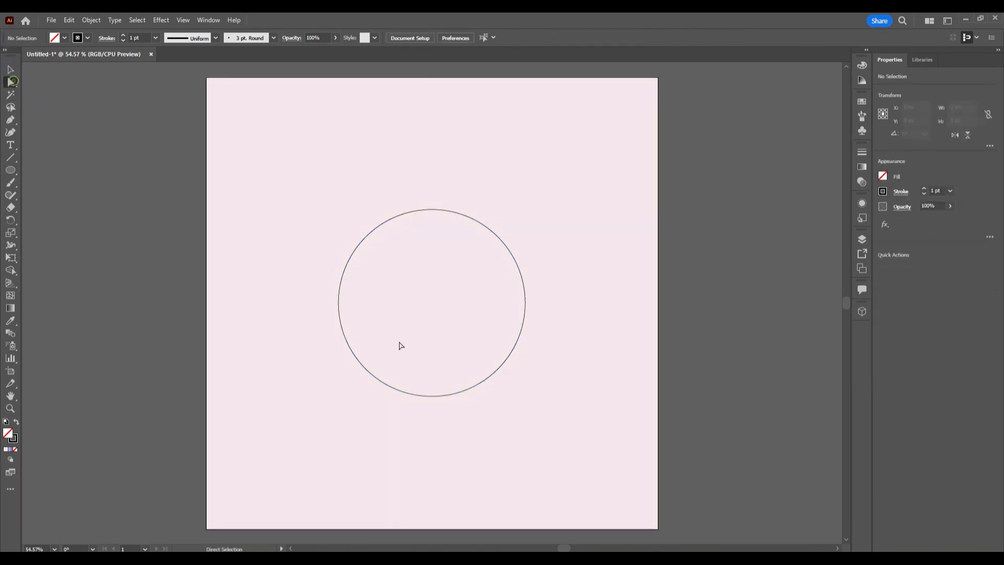
drag(307, 193, 424, 443)
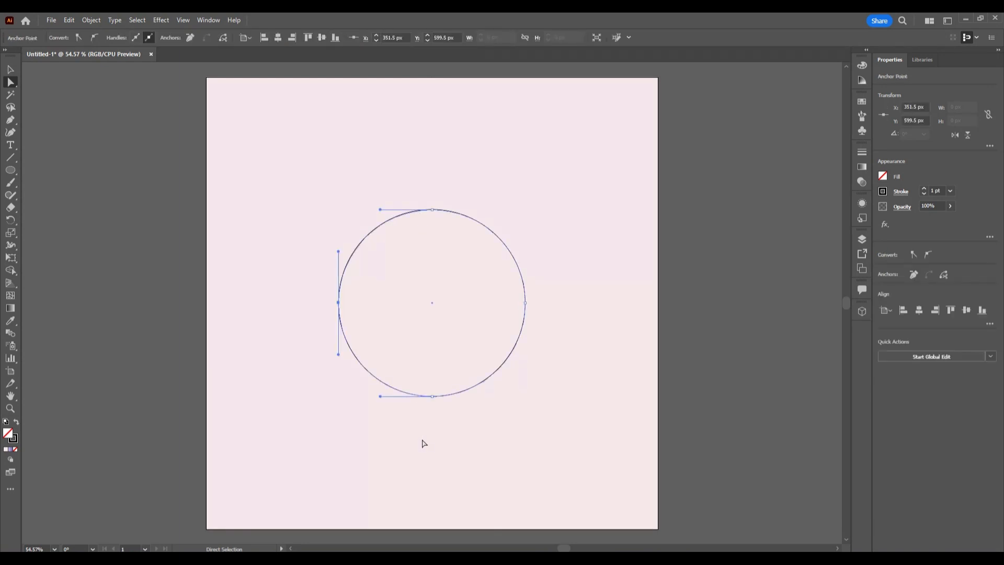
key(Delete)
click(10, 69)
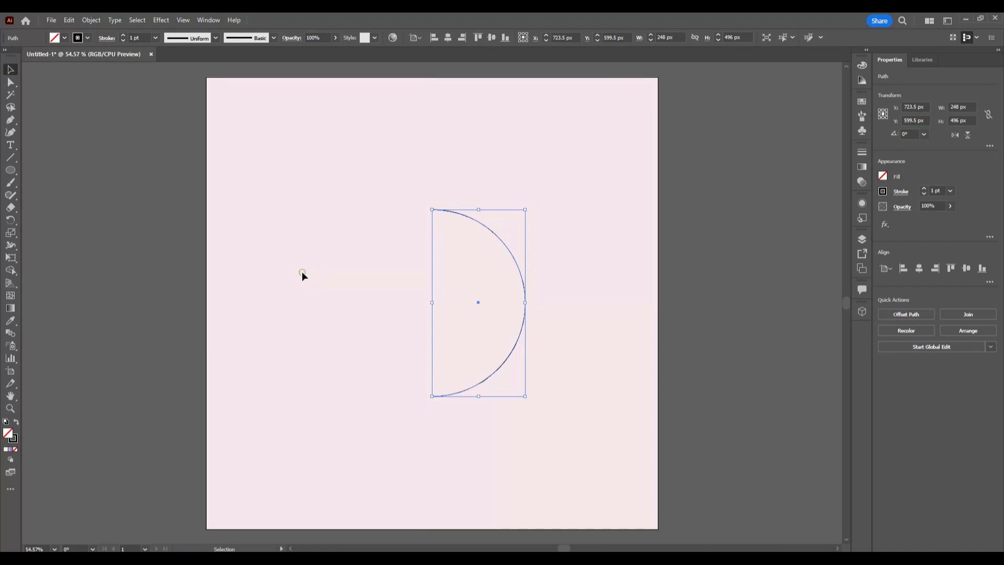
click(302, 276)
Close the half circle into a D shape with the Pen tool, extending both ends about 116 px leftward and joining them with a vertical line.
click(11, 122)
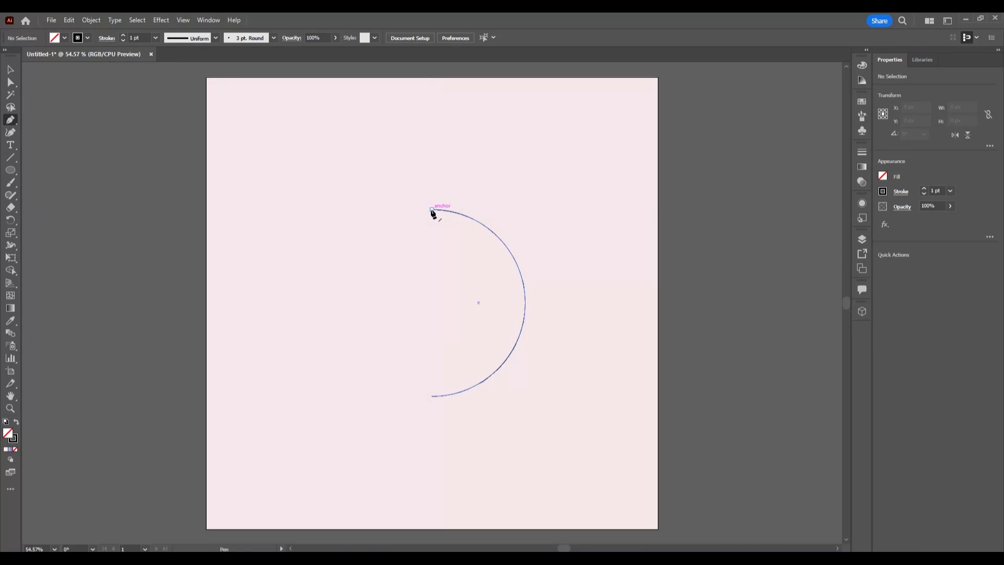
click(433, 211)
drag(424, 210, 387, 210)
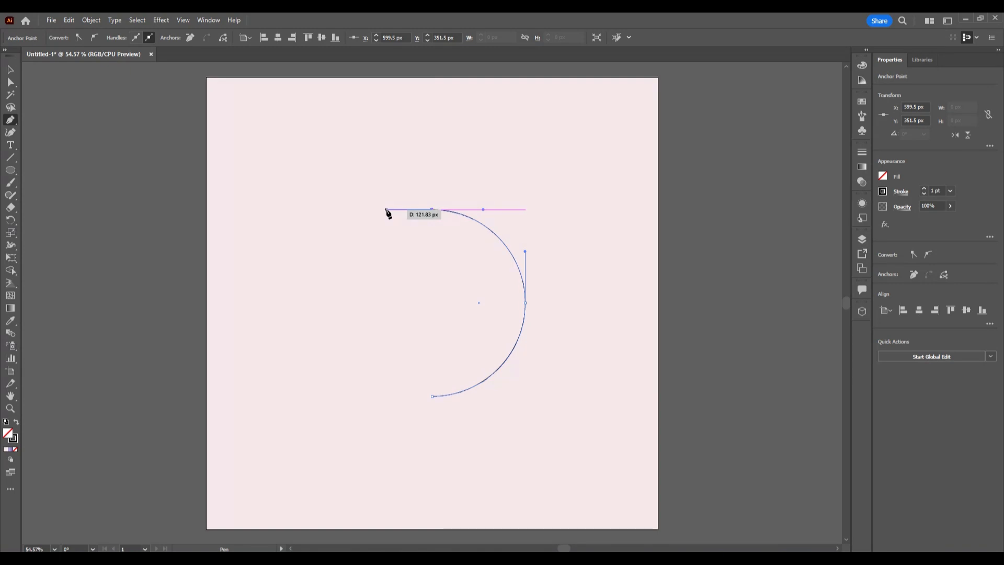
drag(387, 210, 388, 210)
click(387, 209)
drag(407, 396, 388, 395)
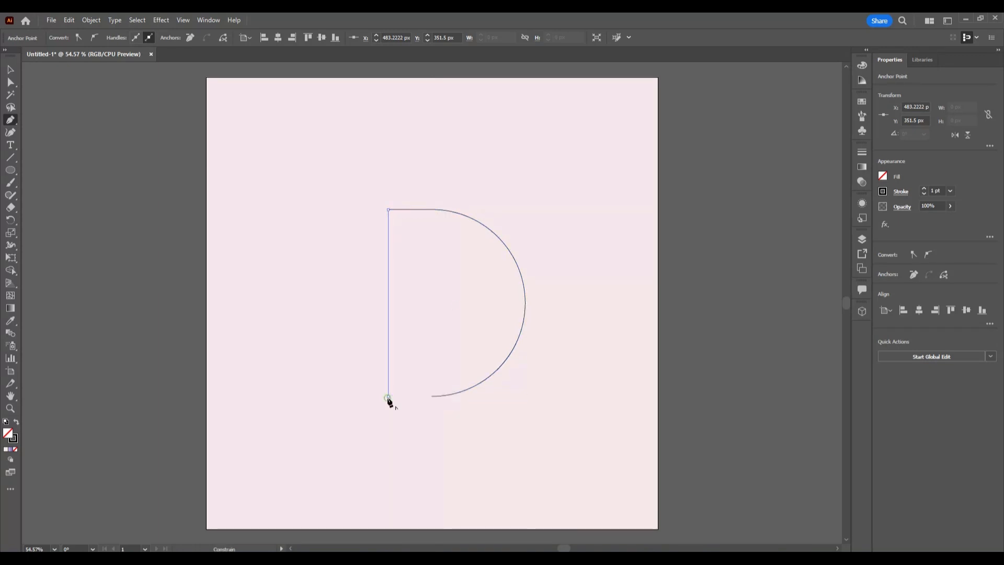
click(432, 397)
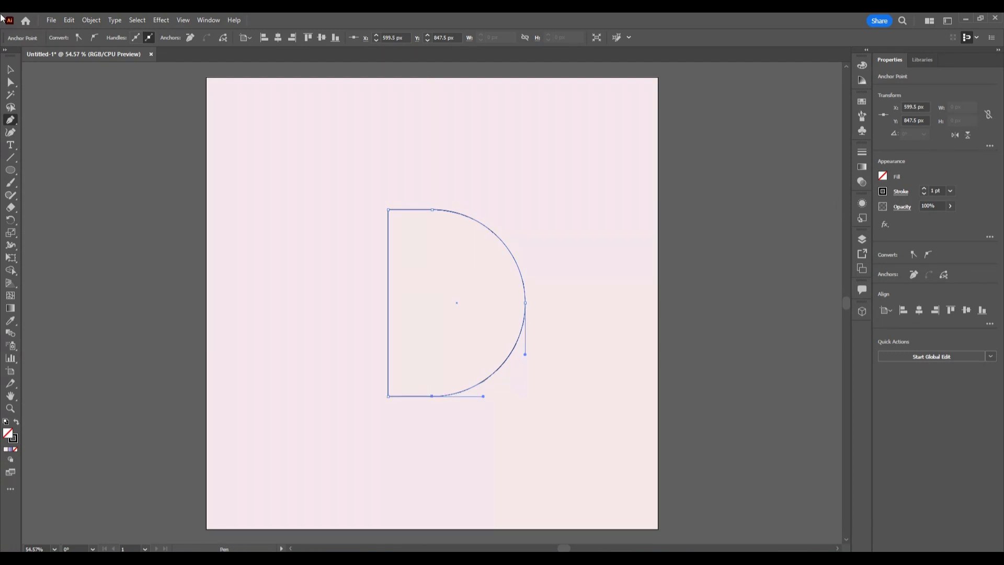
click(11, 71)
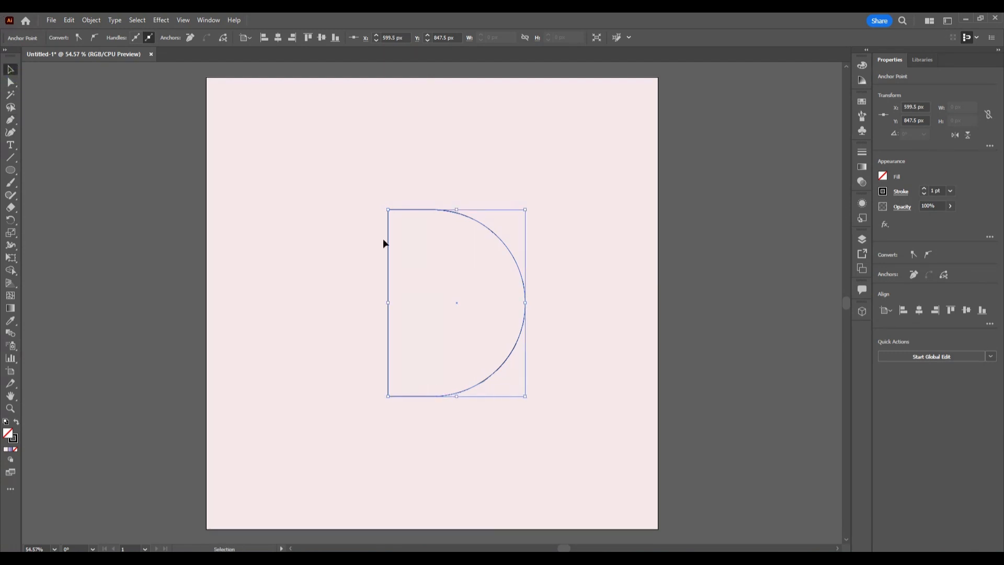
Set the D-shaped path's stroke weight to 100 pt.
click(338, 223)
click(528, 347)
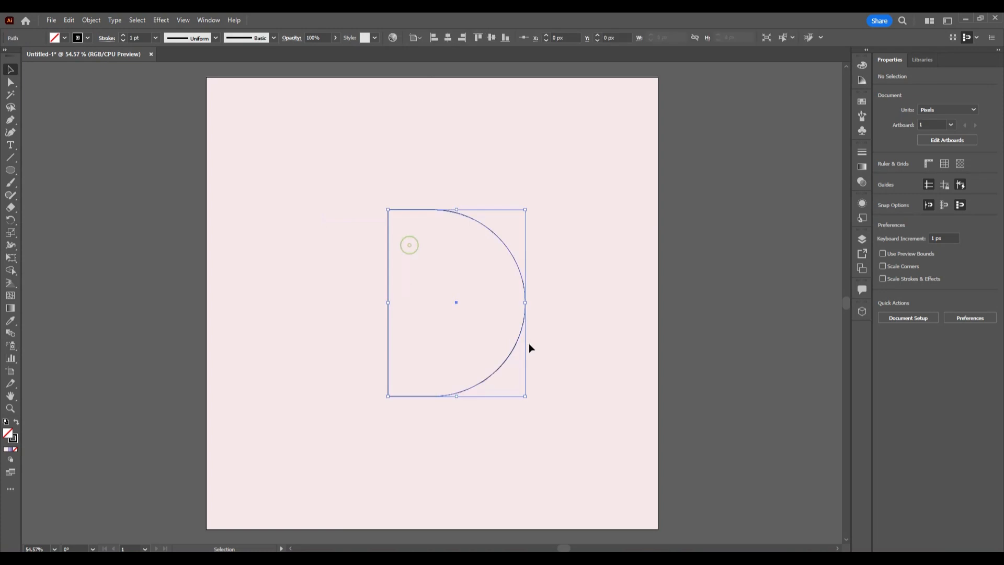
click(123, 36)
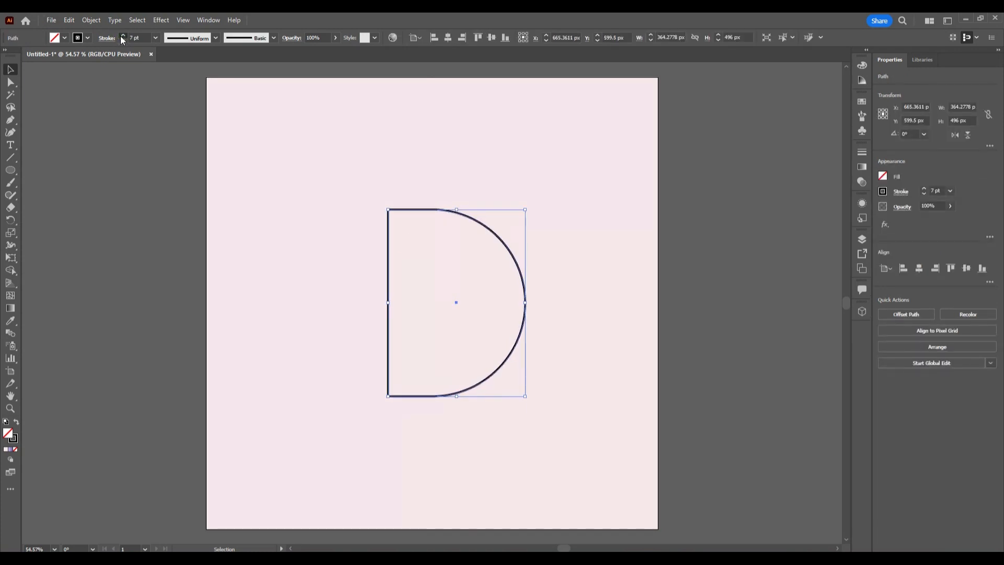
drag(122, 38, 122, 38)
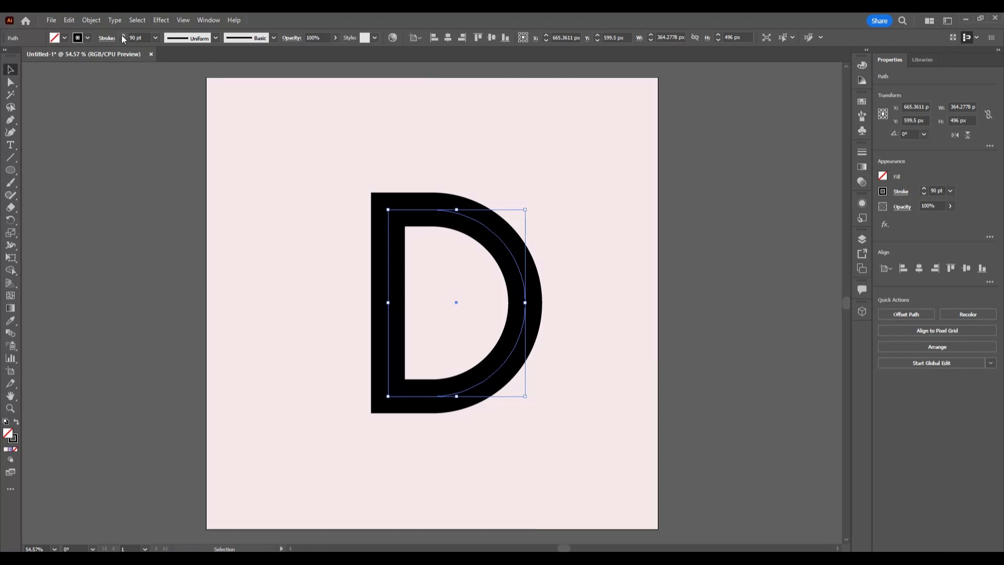
click(274, 306)
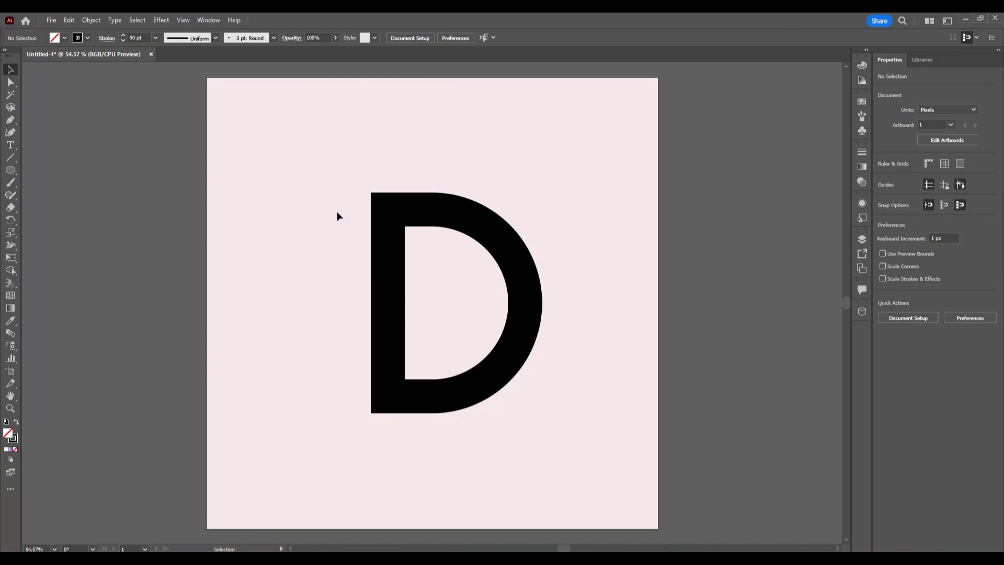
drag(334, 208, 409, 329)
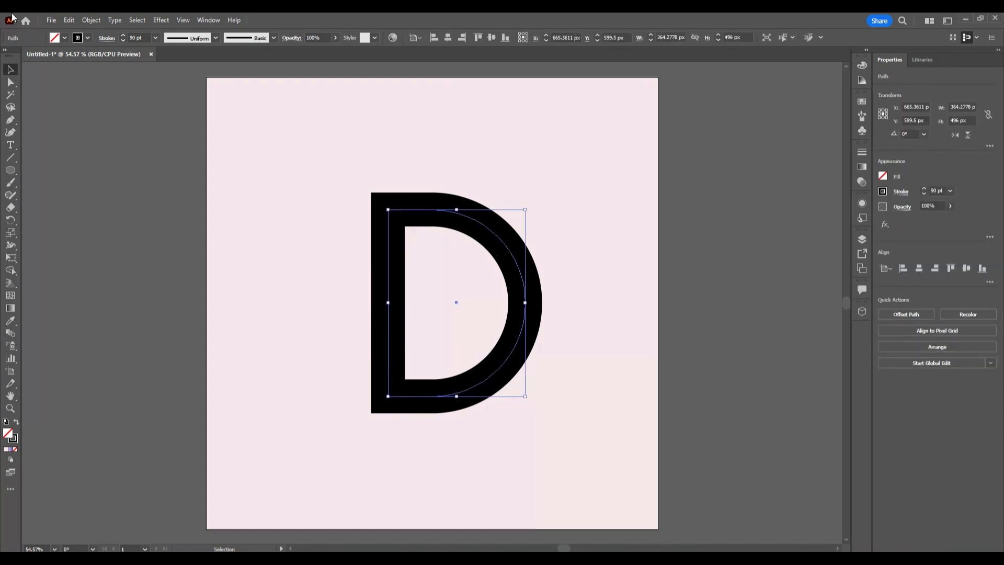
click(123, 35)
click(122, 36)
click(123, 35)
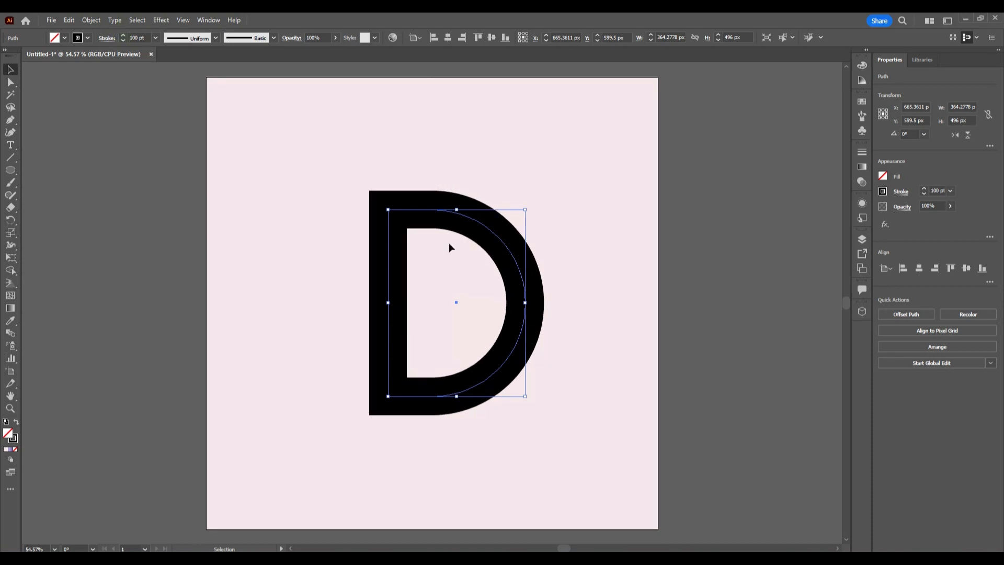
click(108, 39)
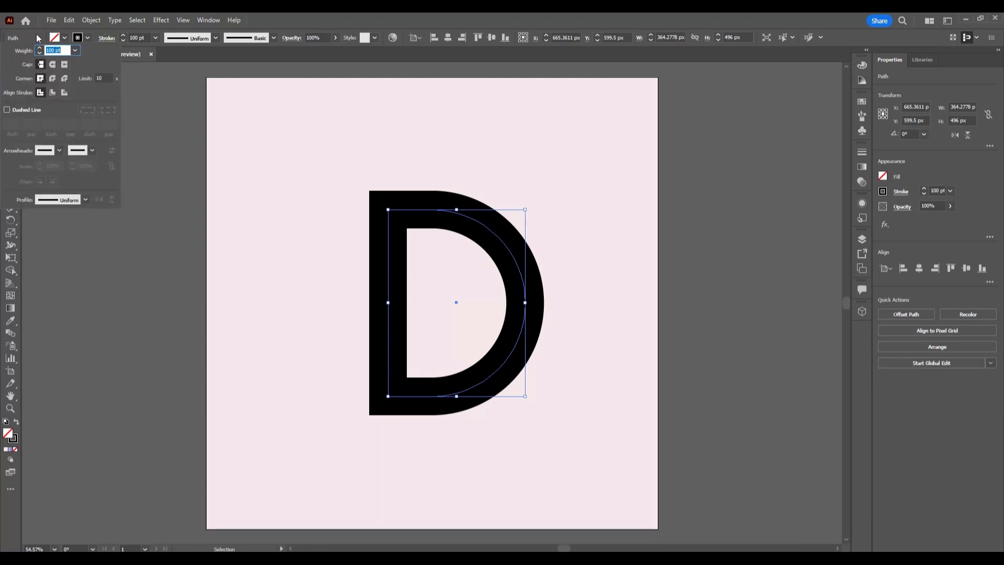
click(248, 265)
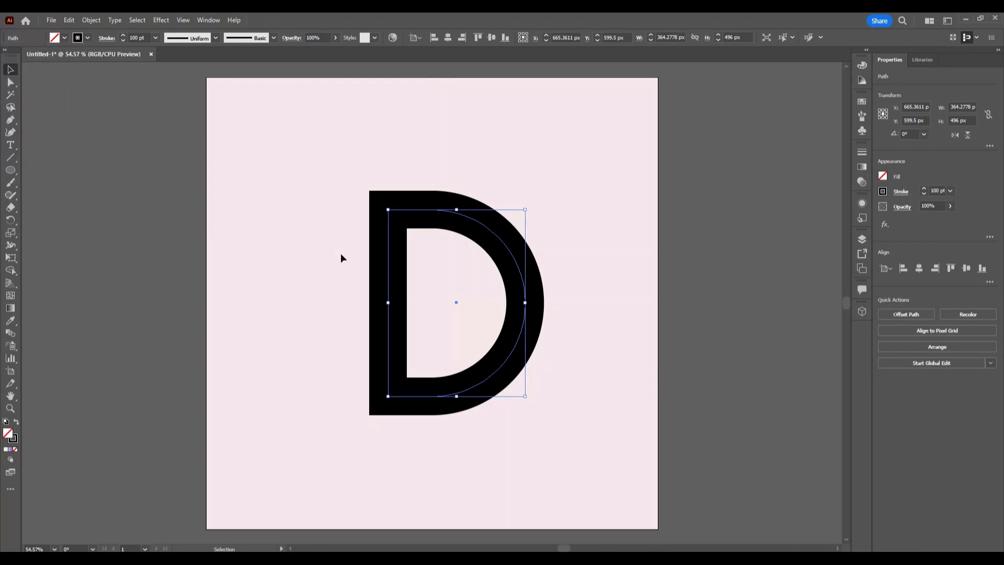
Copy the D-shaped path and paste the duplicate in place.
click(70, 20)
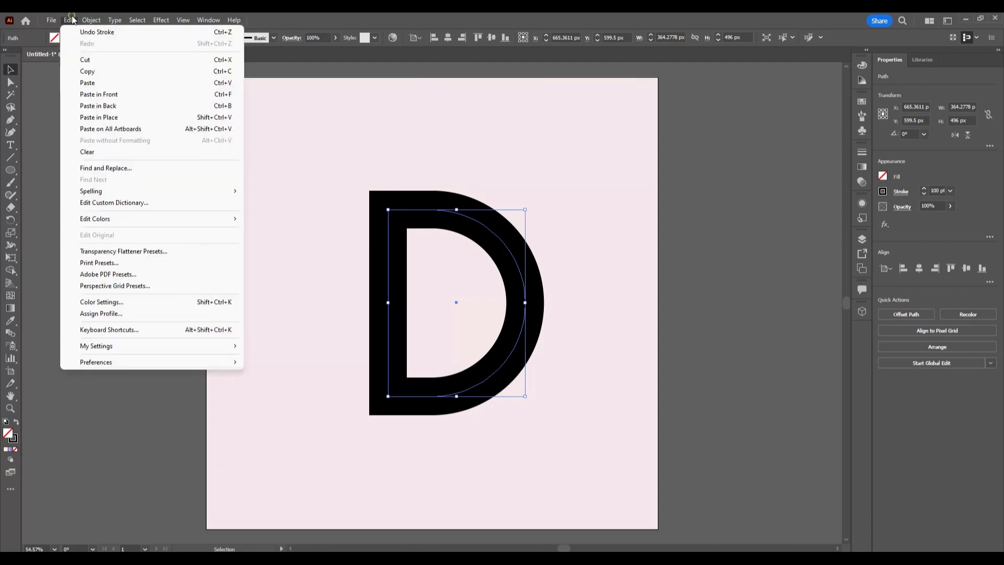
click(112, 76)
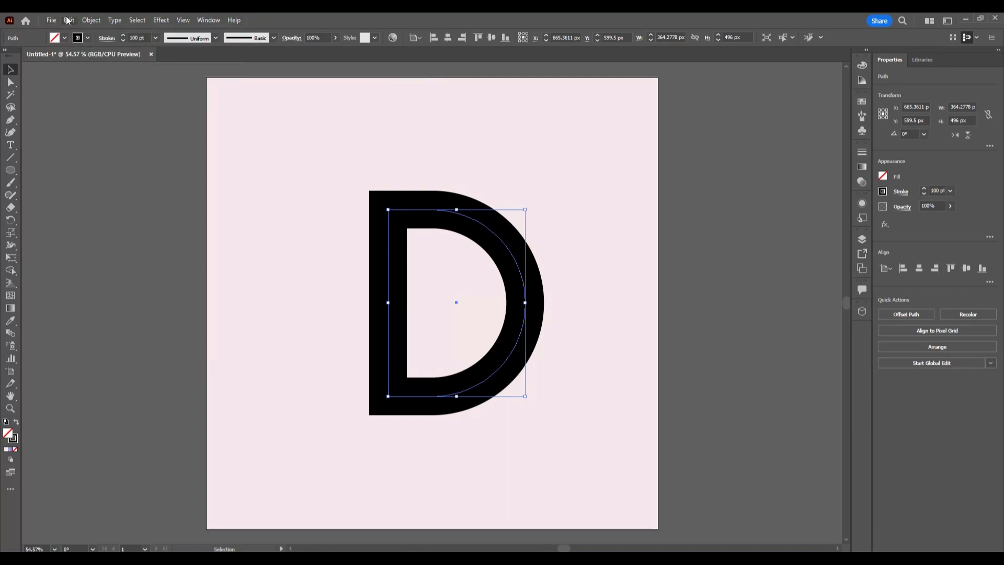
click(69, 20)
click(131, 118)
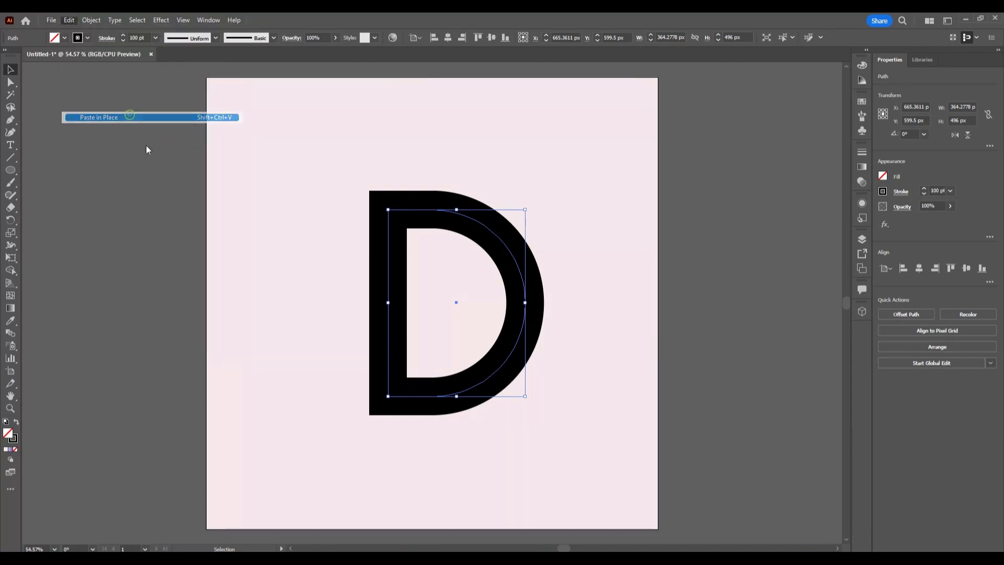
key(a)
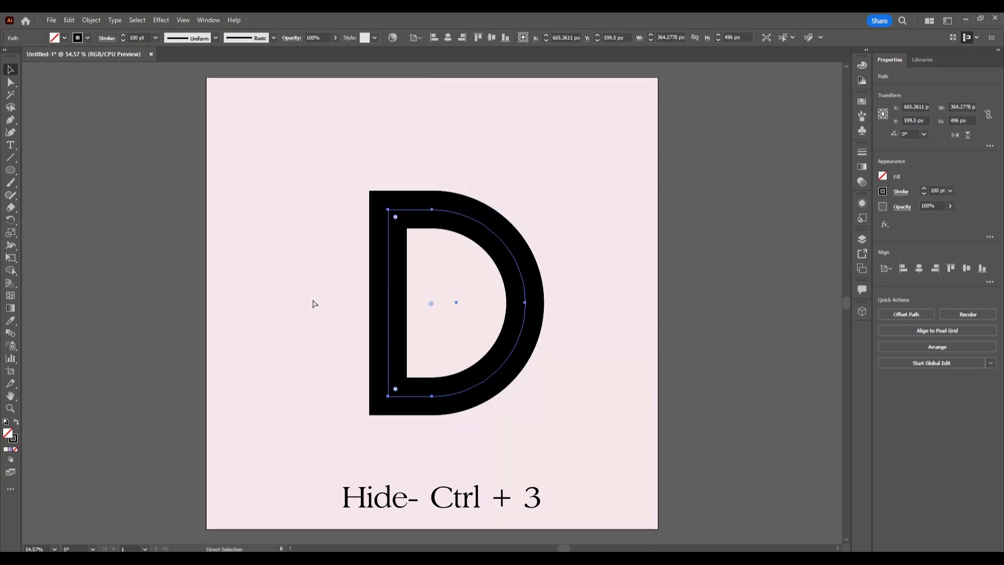
Hide the pasted duplicate and expand the fill and stroke of the remaining D path into a filled shape.
key(ctrl+3)
key(v)
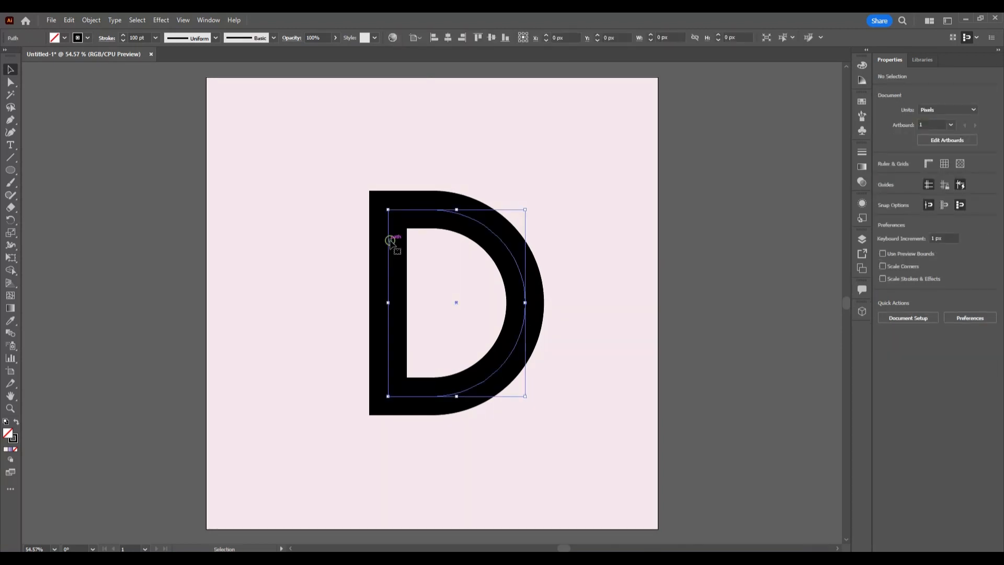
click(391, 241)
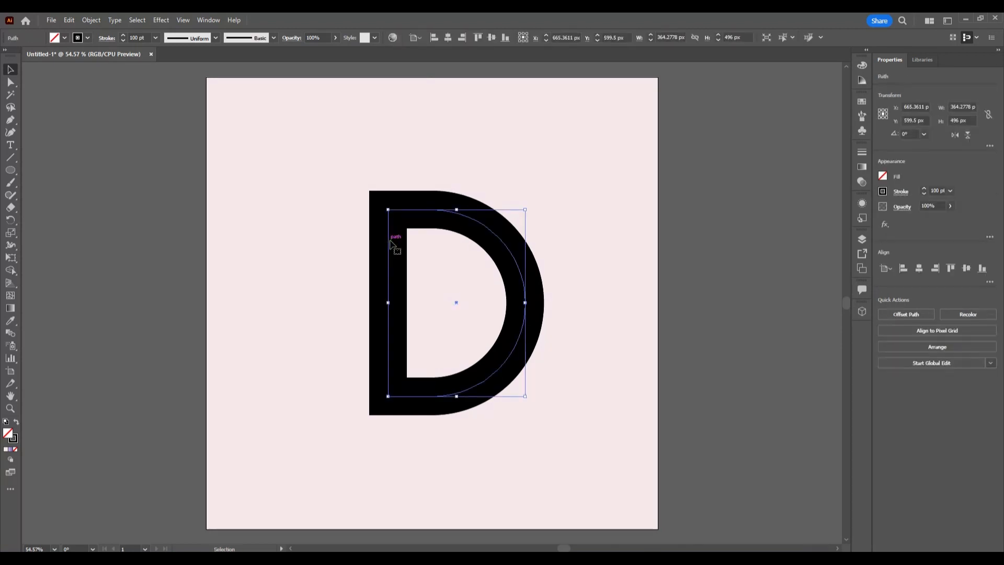
click(94, 21)
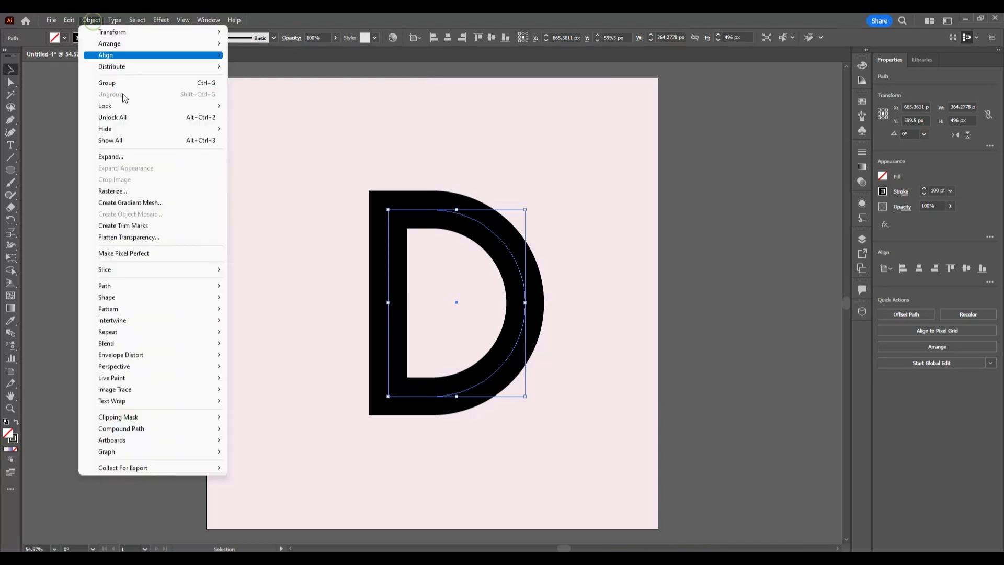
click(149, 157)
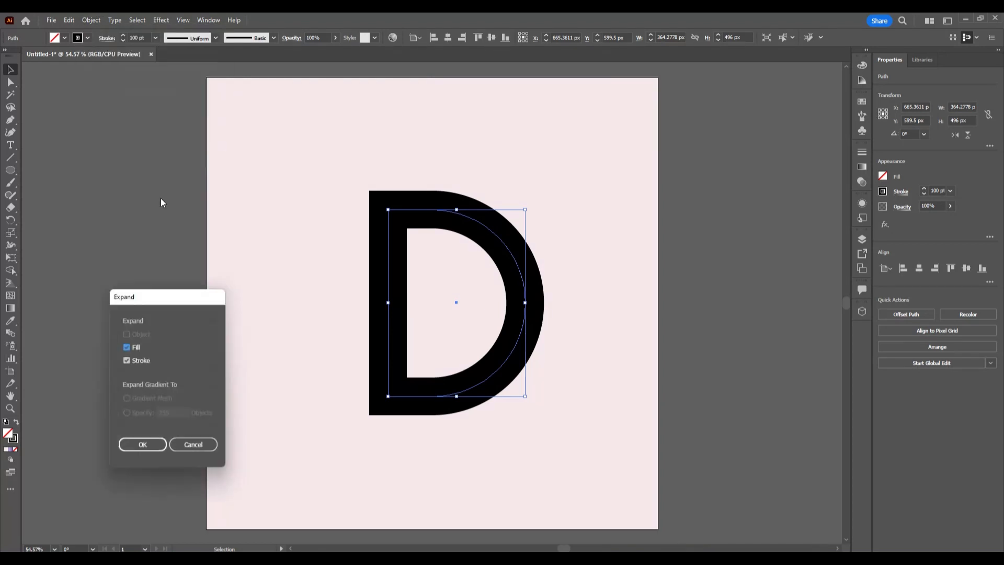
click(146, 446)
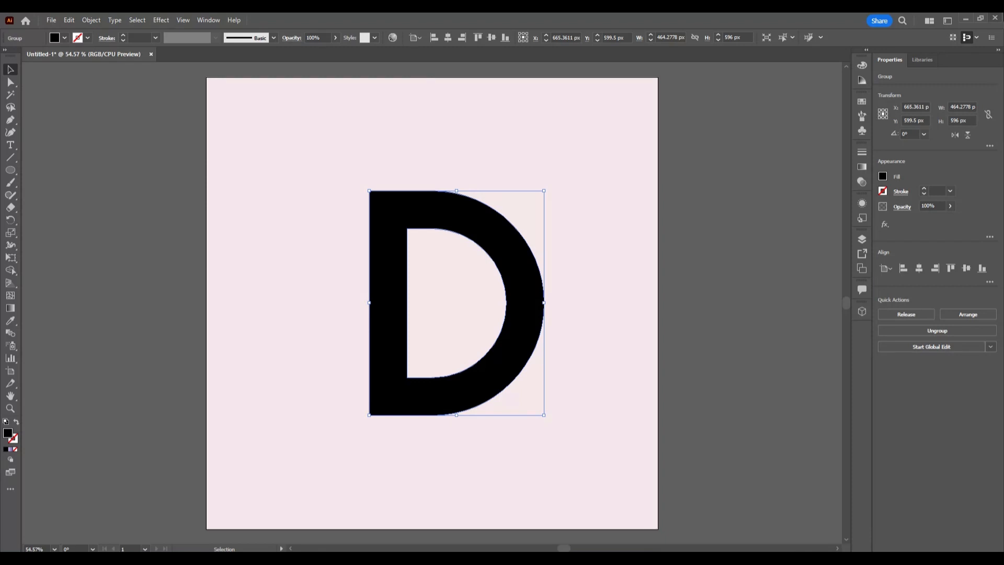
click(591, 333)
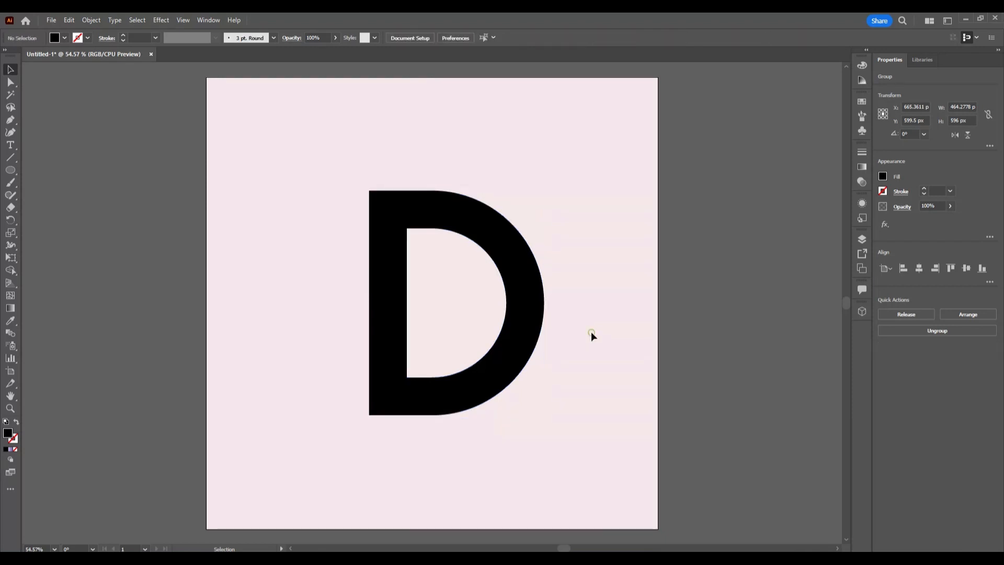
click(385, 232)
click(266, 306)
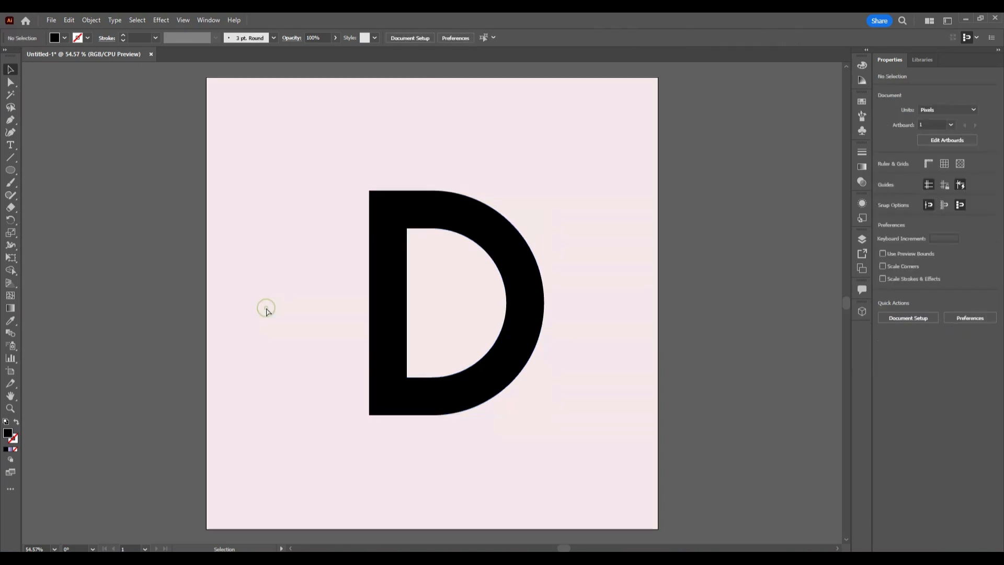
Show the hidden duplicate D path again and set its stroke weight to 0.25 pt.
key(ctrl+alt+3)
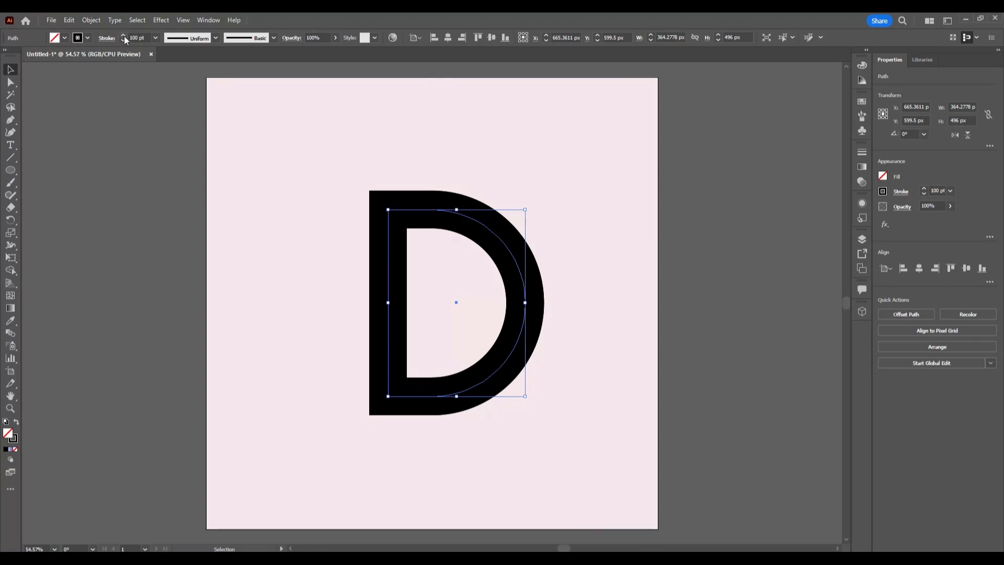
click(155, 38)
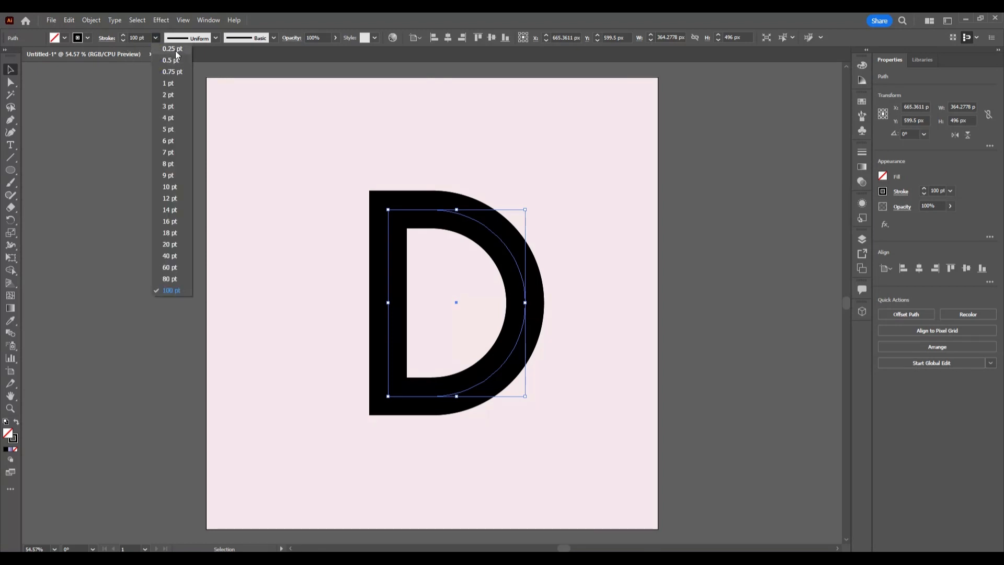
click(175, 51)
click(324, 277)
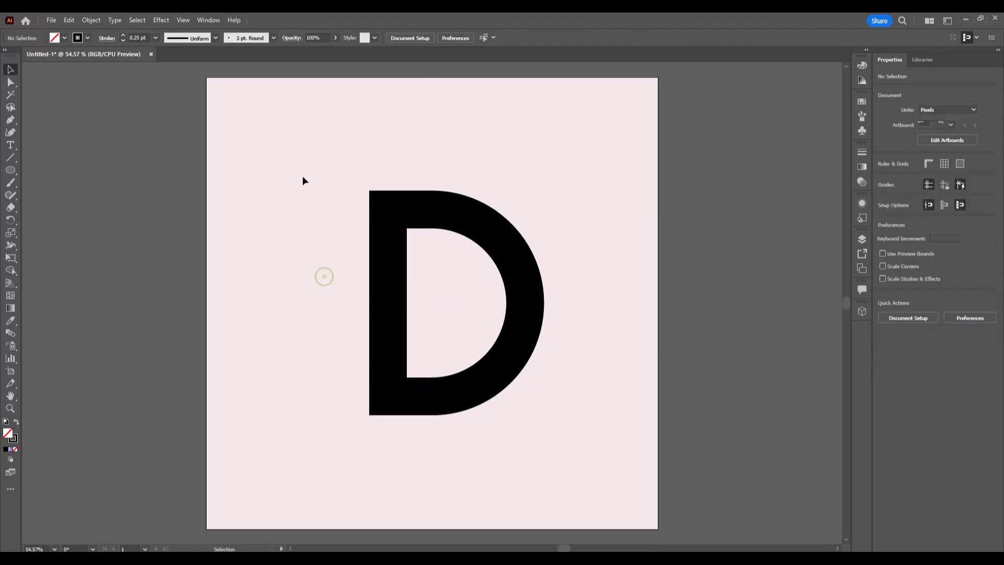
Divide the expanded D along the thin centre path with Pathfinder and ungroup it into separate inner and outer bands.
drag(302, 176, 554, 419)
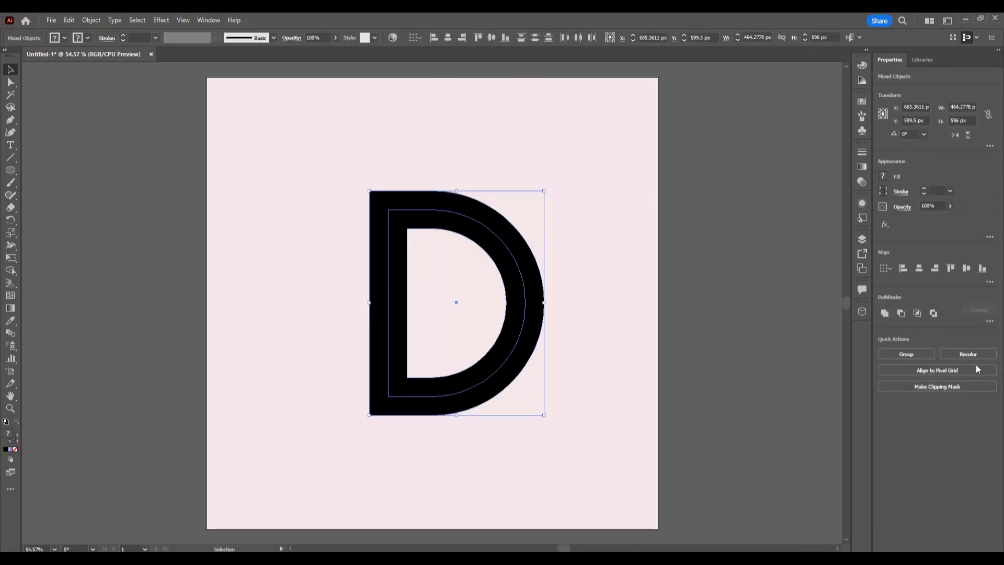
click(989, 322)
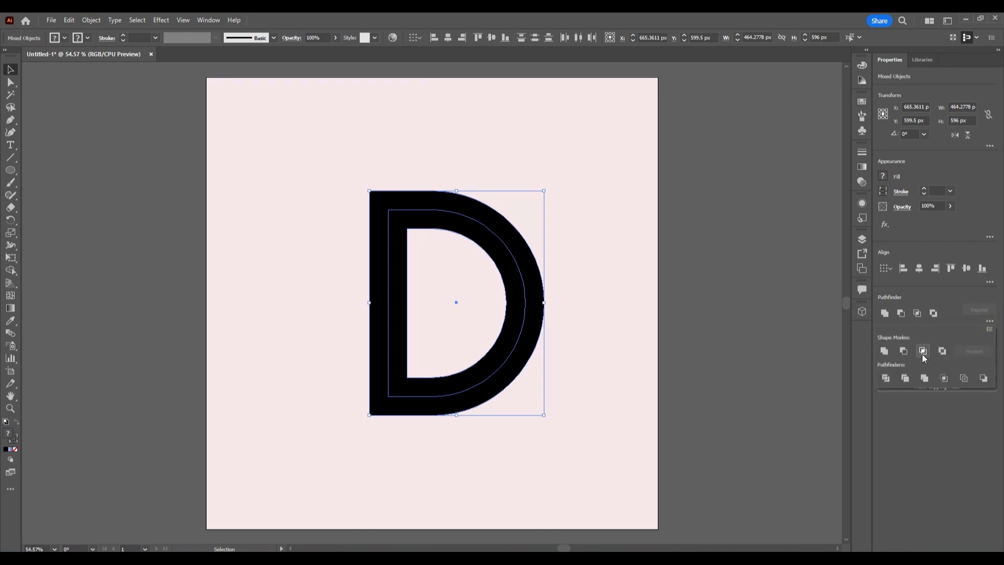
click(885, 379)
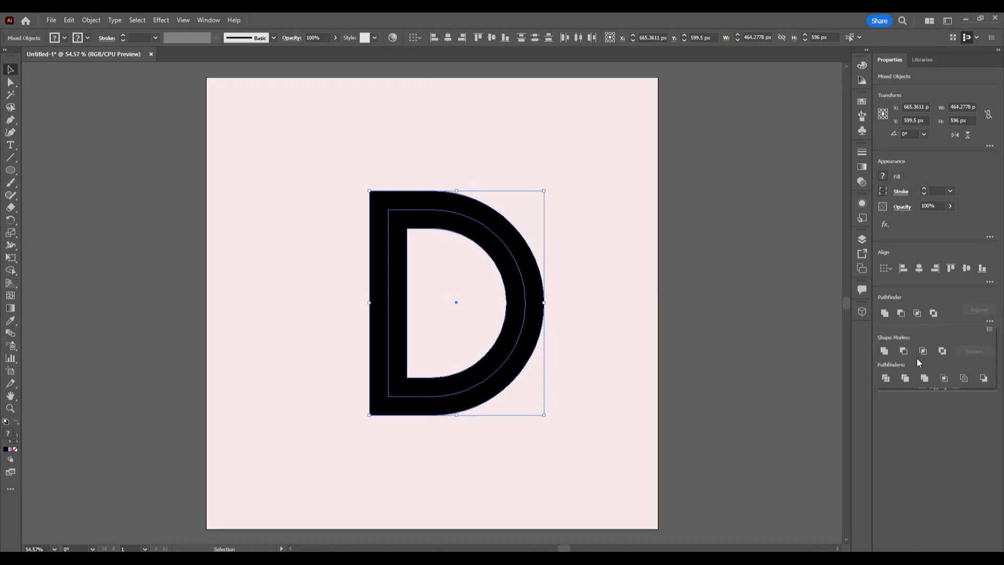
click(654, 279)
right_click(460, 225)
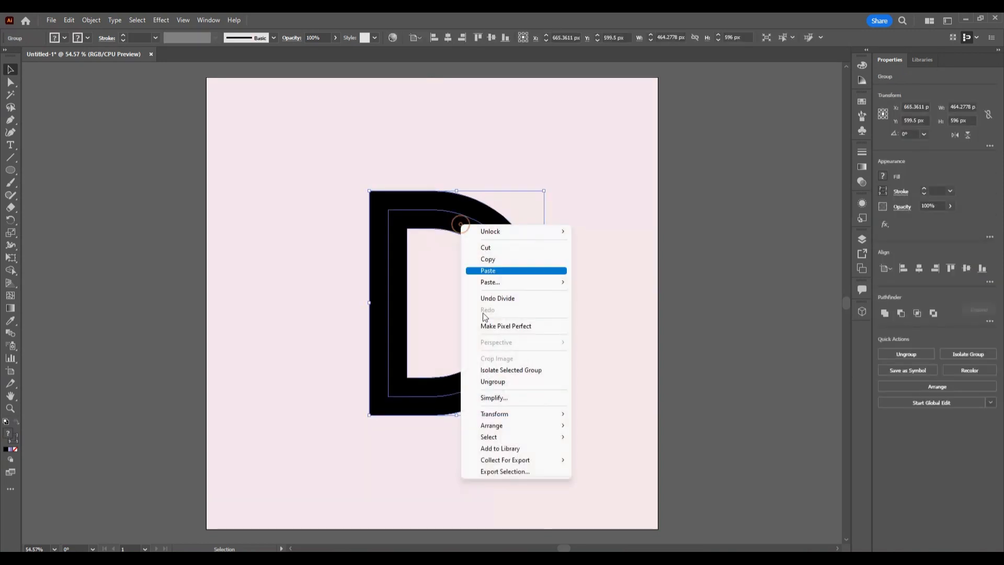
click(496, 384)
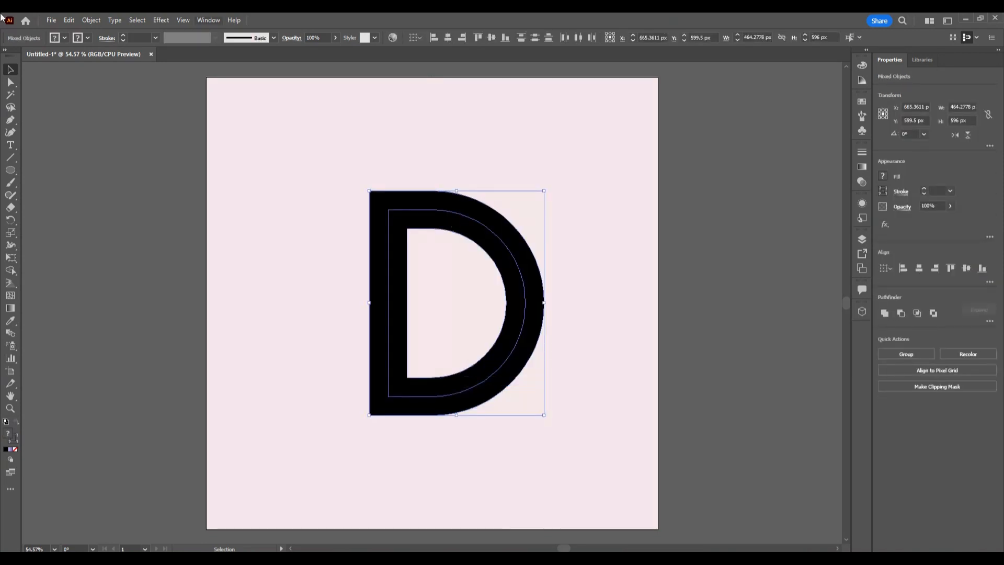
click(289, 220)
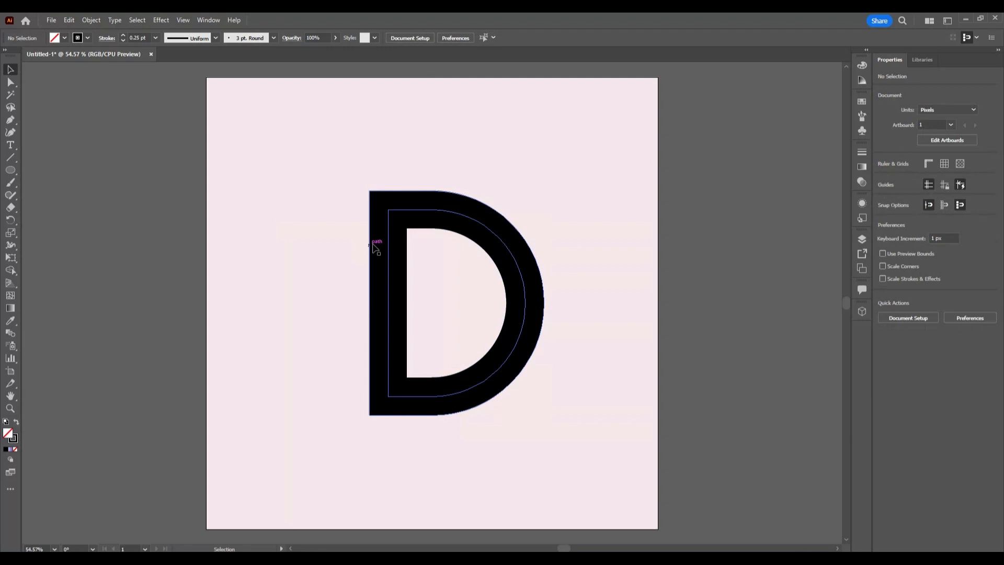
click(407, 254)
click(584, 205)
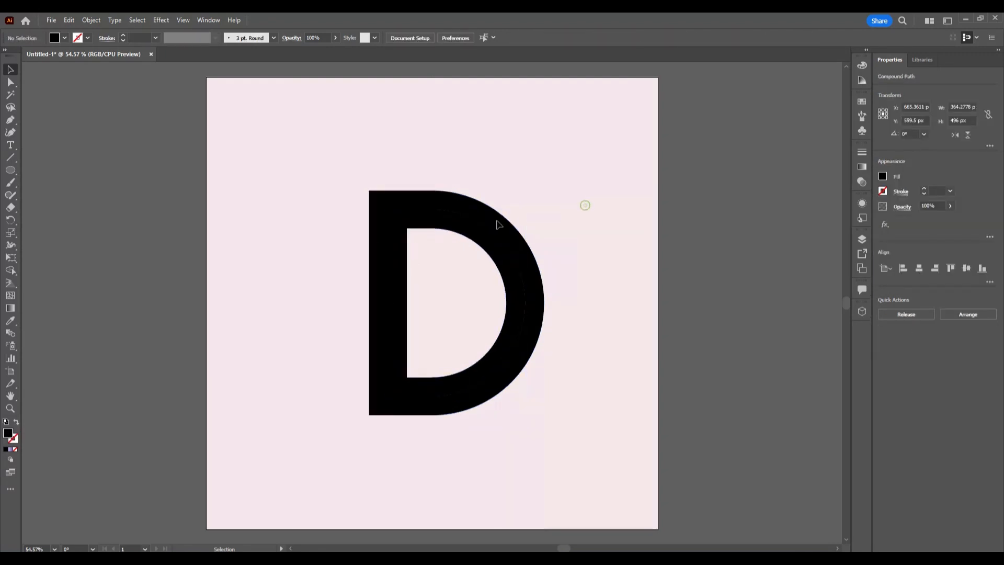
click(373, 195)
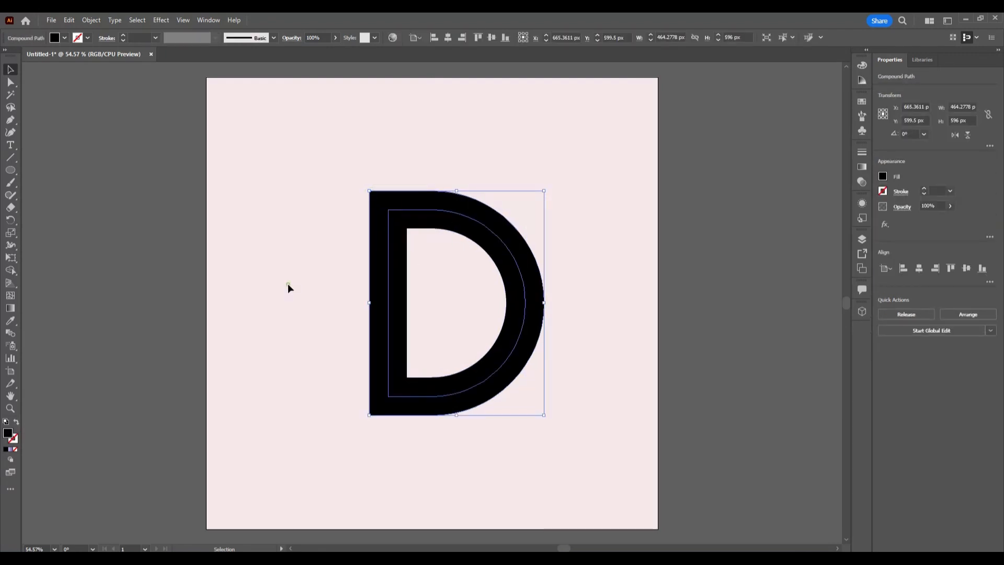
click(287, 283)
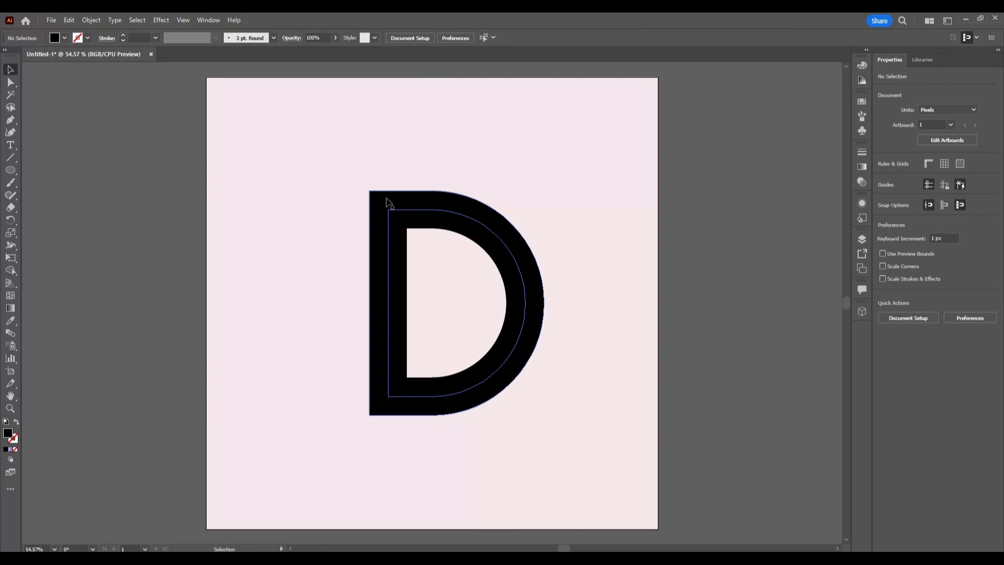
Fill the inner band of the D with the light-to-dark purple linear gradient at a 90° angle.
click(396, 232)
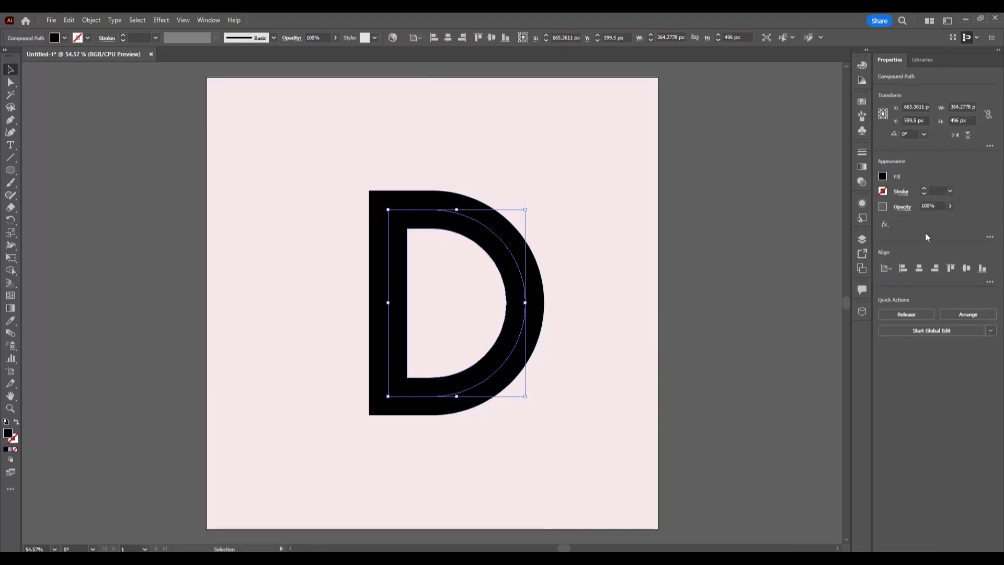
click(861, 166)
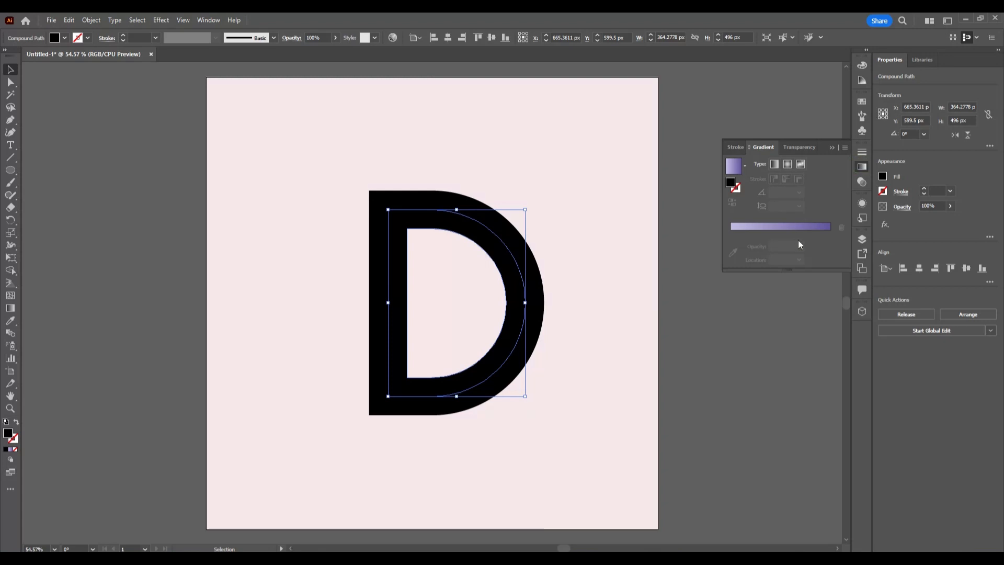
click(824, 226)
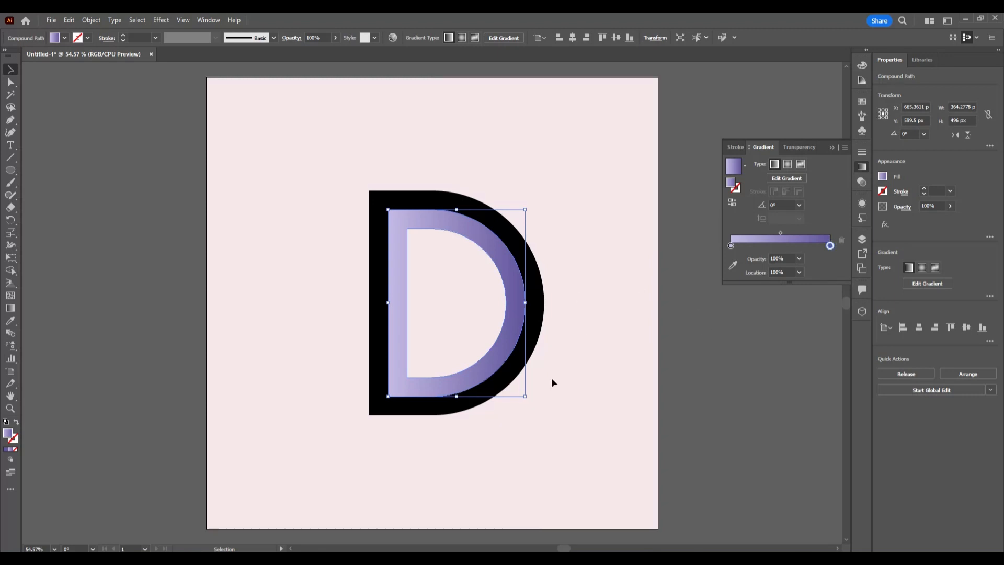
click(799, 208)
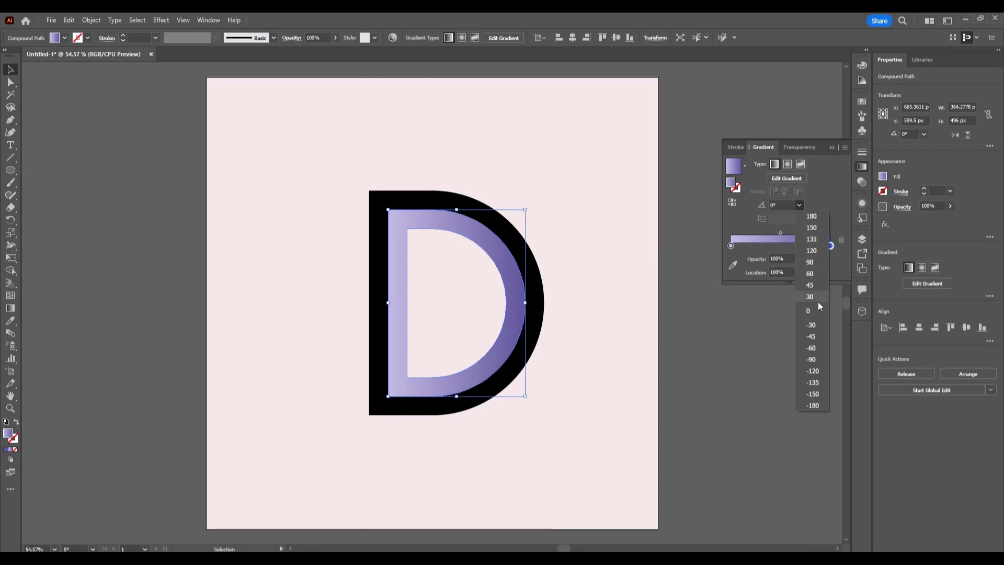
click(810, 262)
click(616, 372)
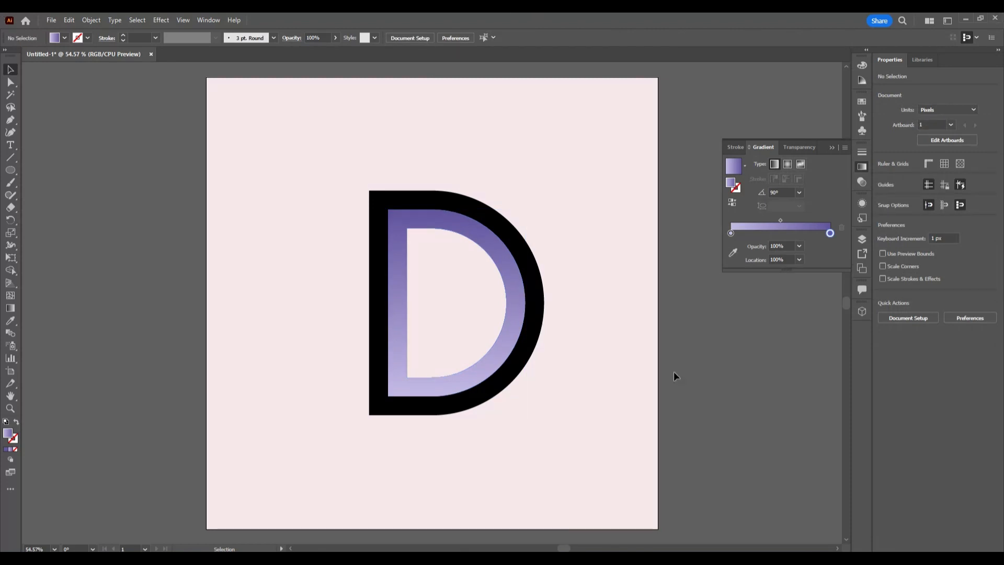
Fill the outer band of the D with the same purple linear gradient and set its angle to -120°.
click(503, 231)
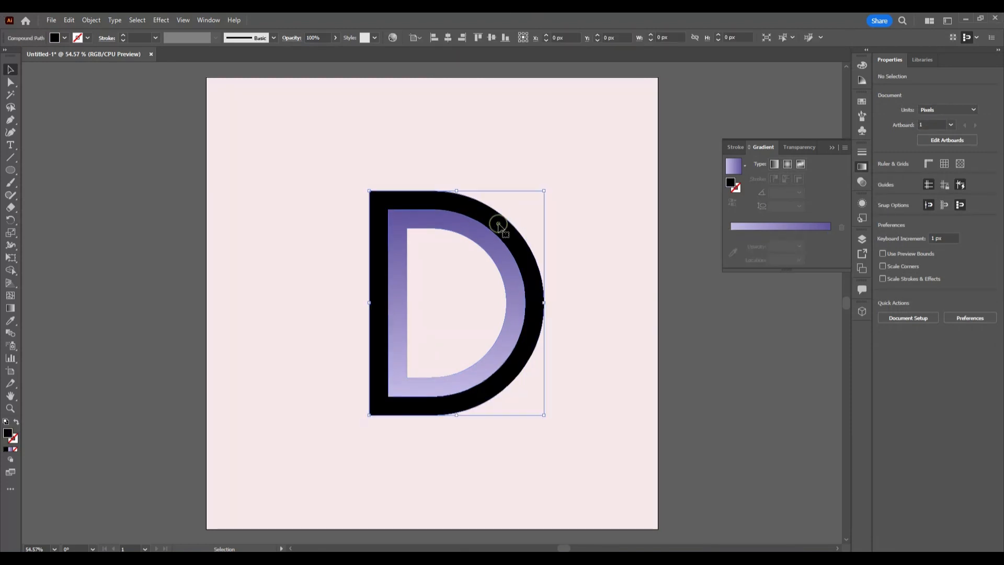
click(798, 229)
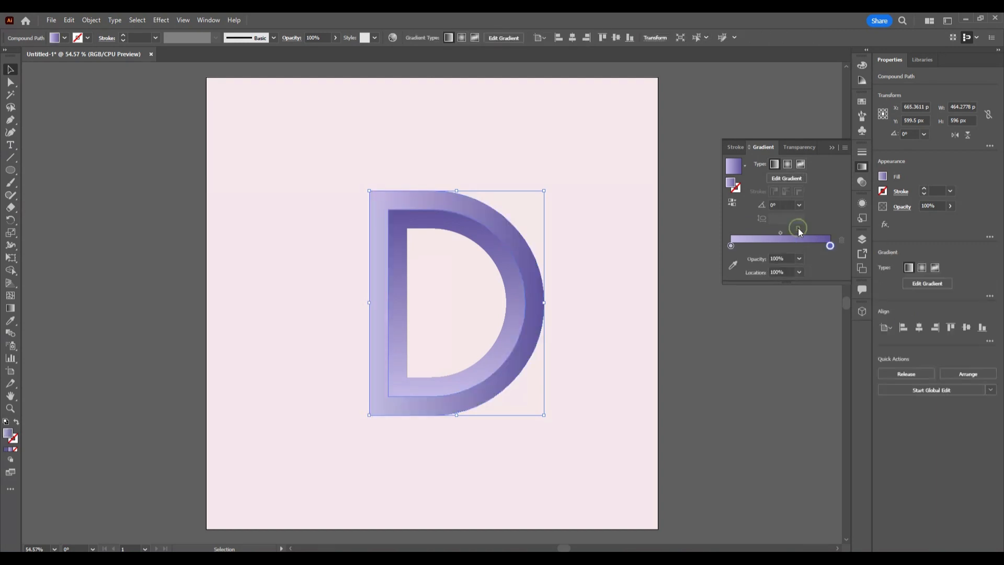
click(584, 418)
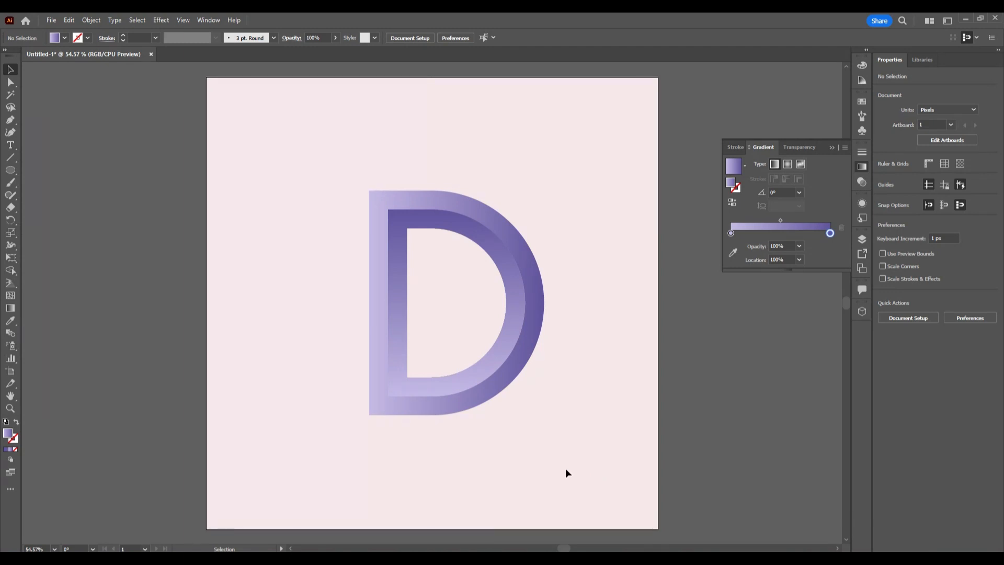
click(530, 350)
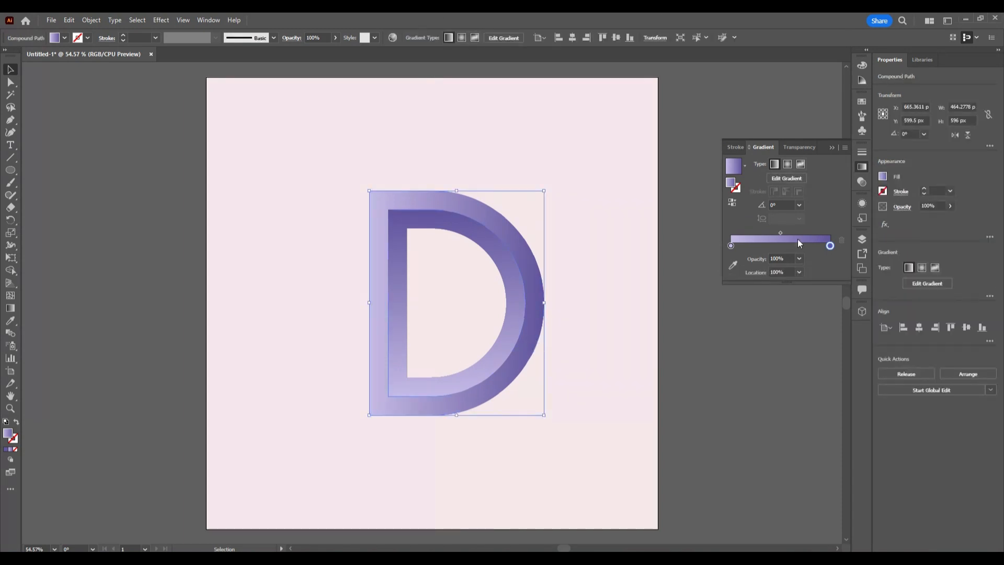
click(798, 206)
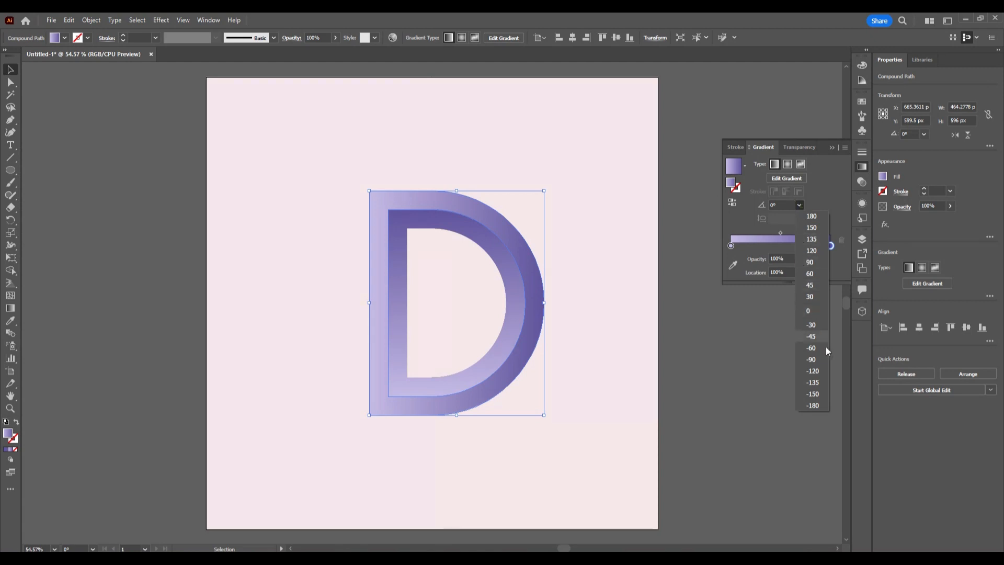
click(821, 372)
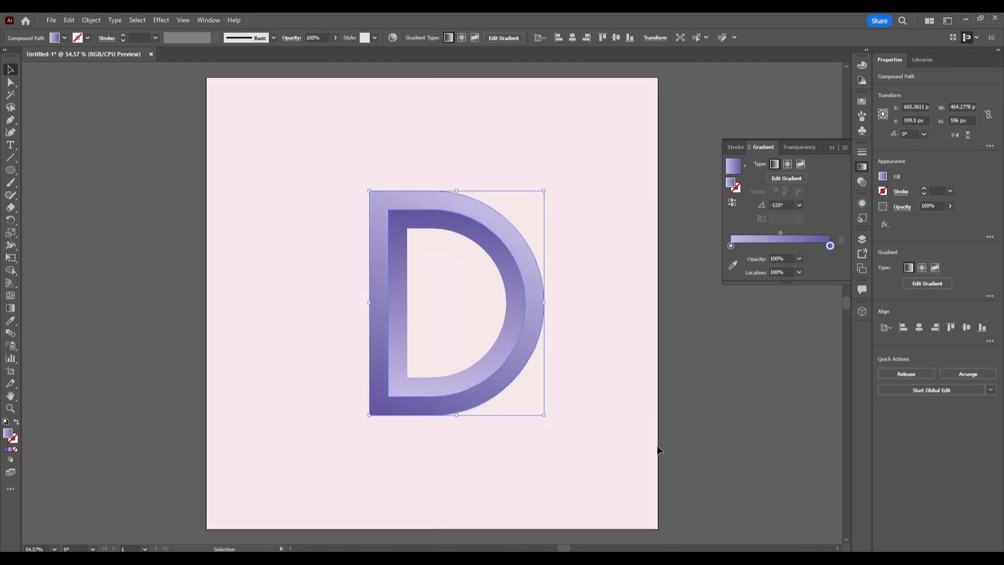
click(597, 470)
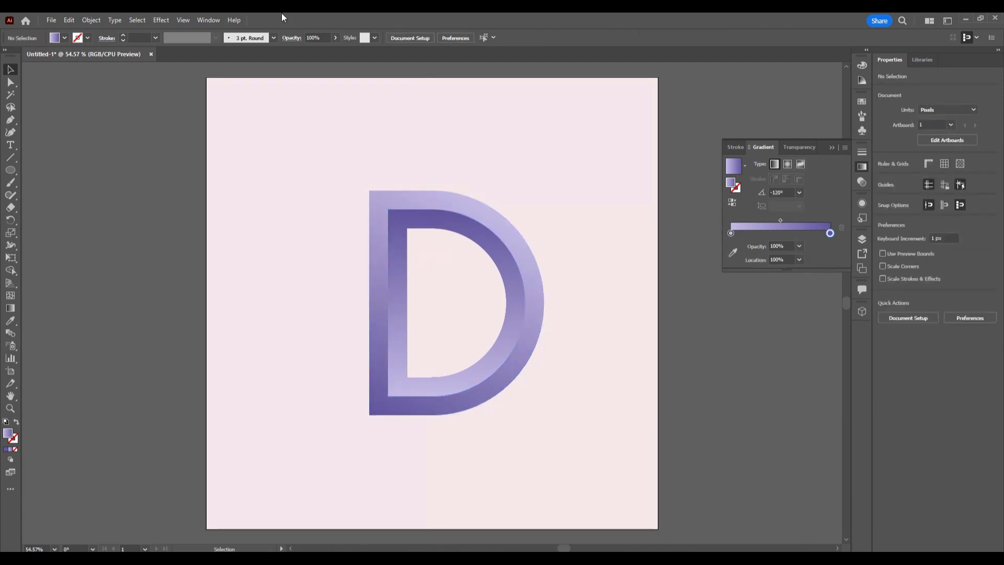
Adjust the outer band's gradient on the artwork: move its midpoint slightly toward the dark end and shift the whole gradient slightly up and right.
click(497, 259)
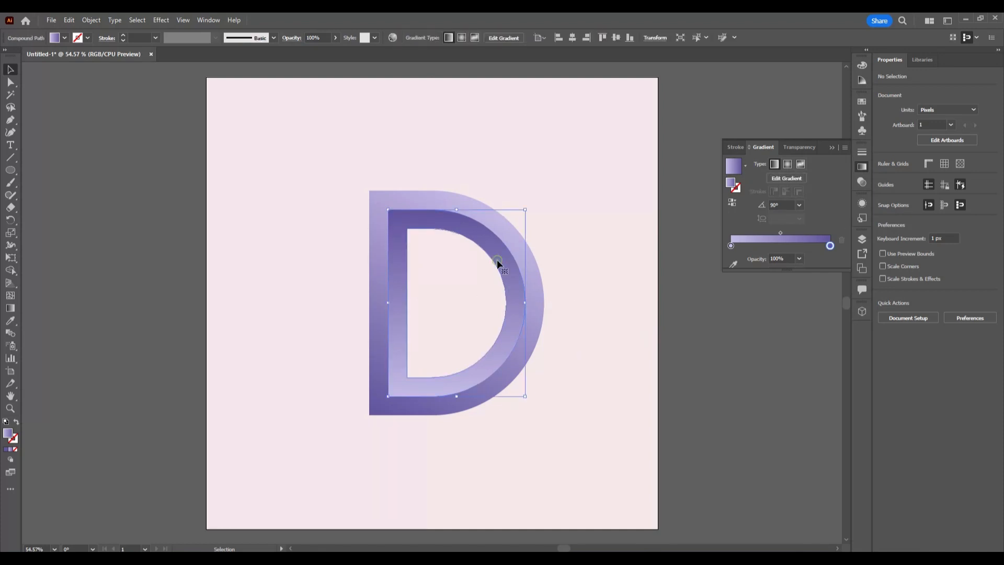
click(589, 305)
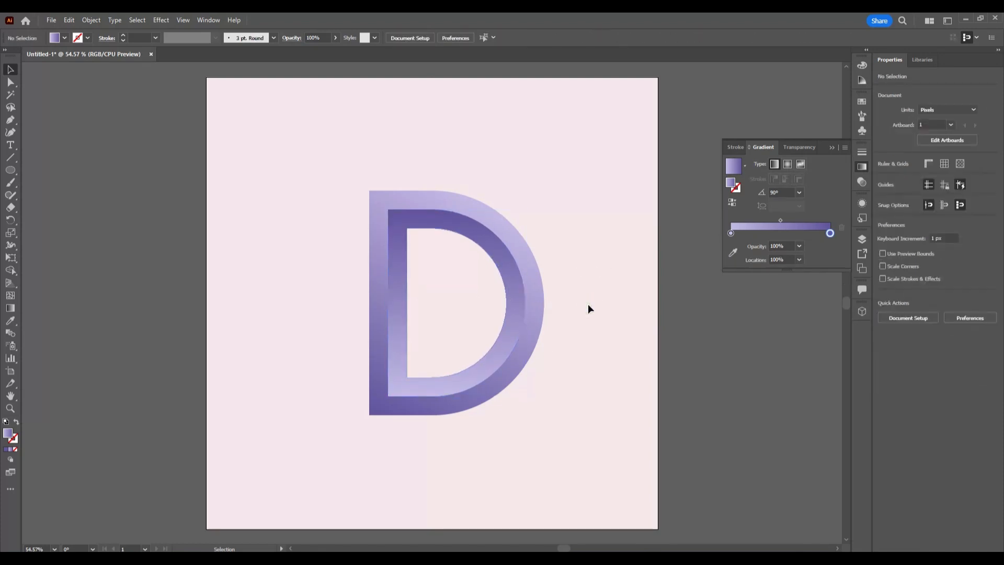
click(531, 325)
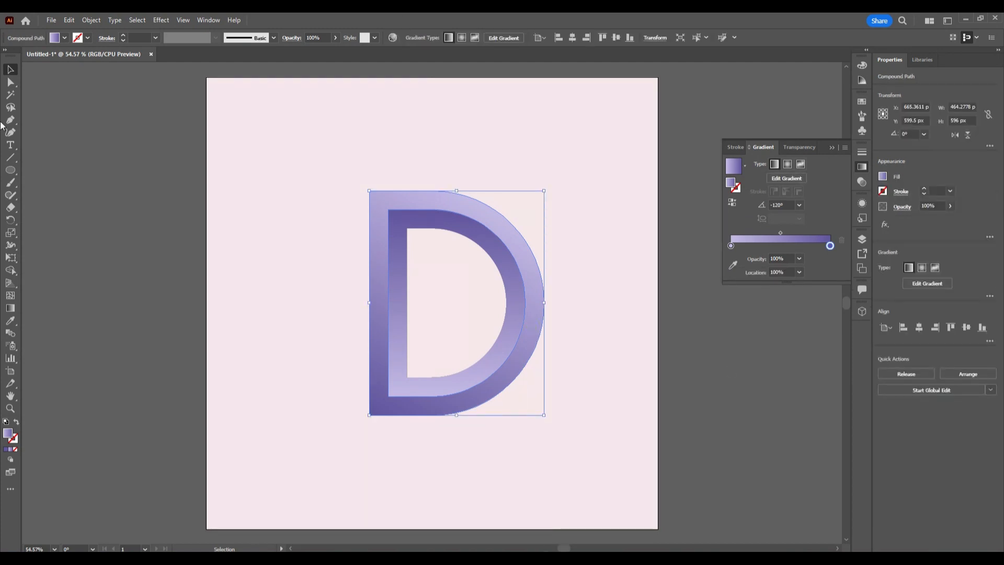
click(10, 308)
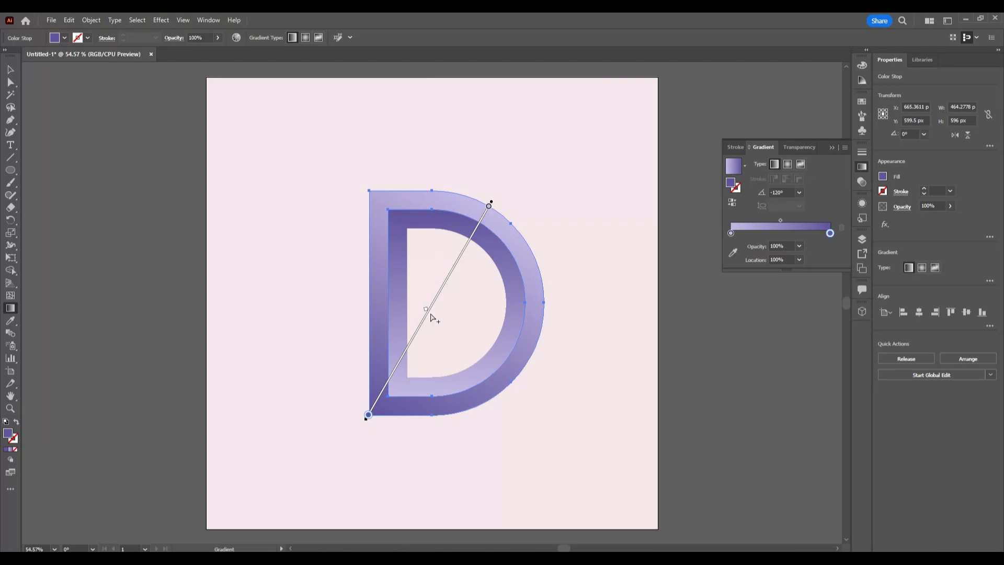
mouse_move(427, 311)
mouse_down()
mouse_move(430, 303)
mouse_move(424, 317)
mouse_up()
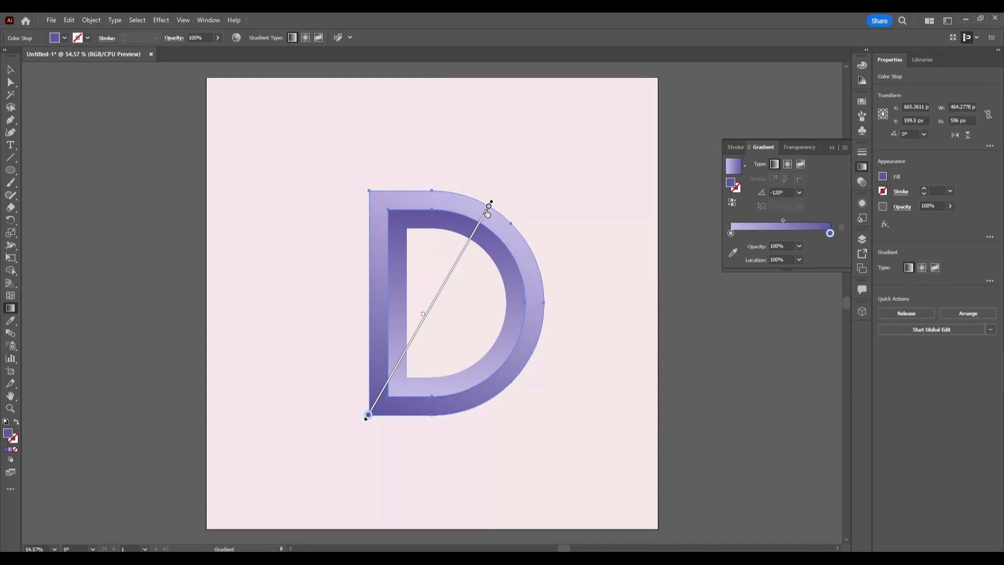
click(488, 205)
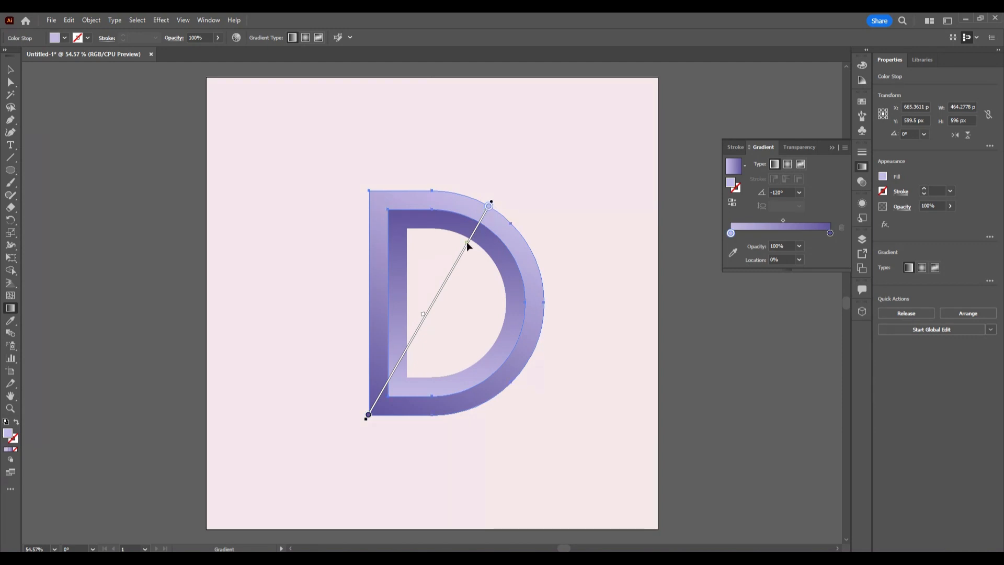
drag(467, 242, 469, 237)
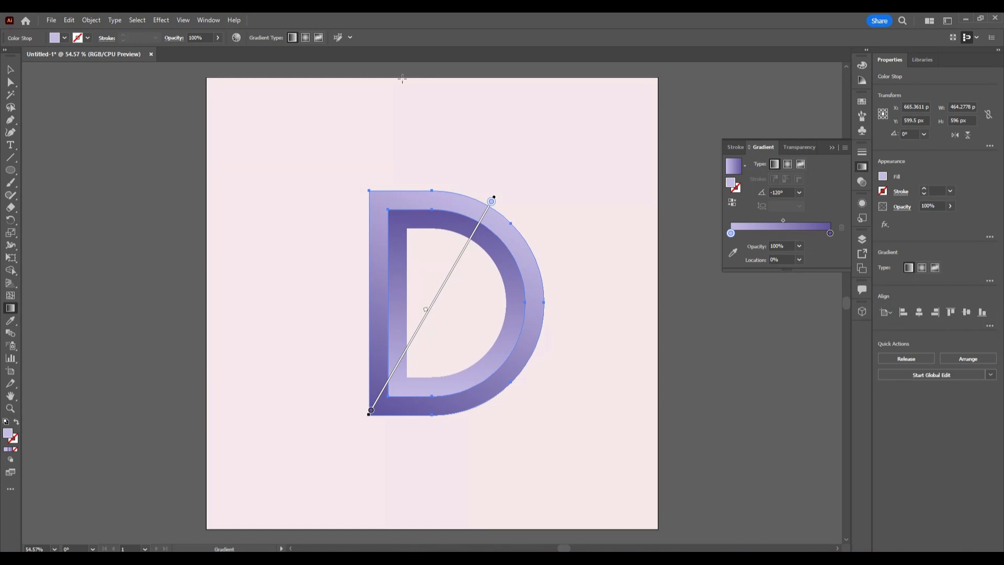
click(19, 73)
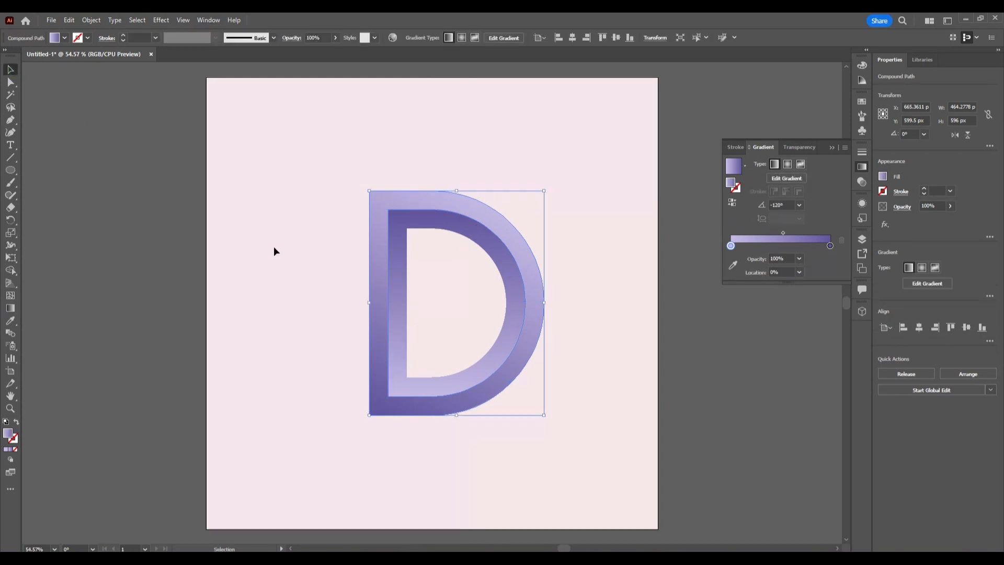
click(274, 248)
Move the midpoint of the inner band's gradient slightly toward its dark end, then deselect the band and collapse the gradient settings.
click(396, 299)
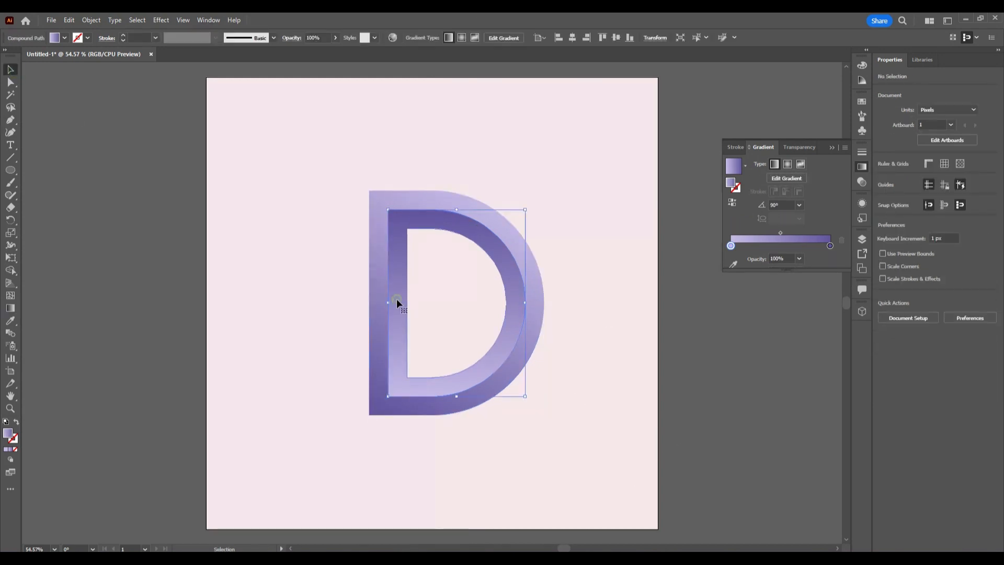
click(11, 308)
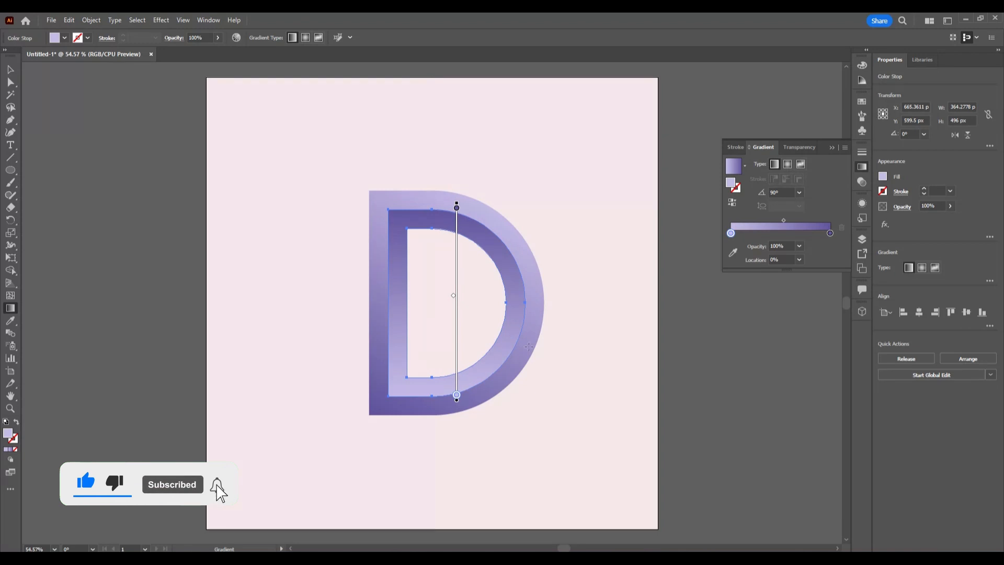
click(10, 69)
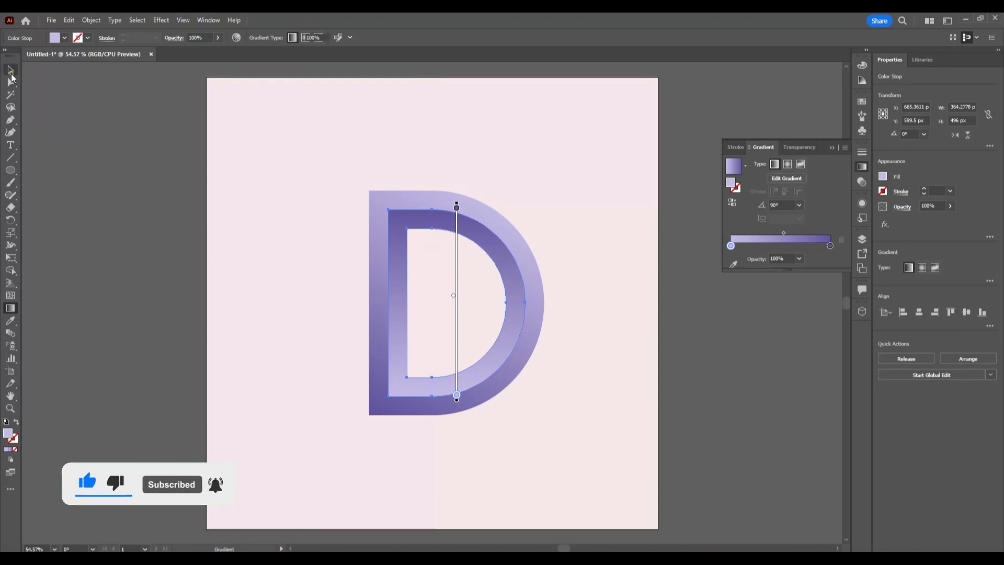
click(310, 236)
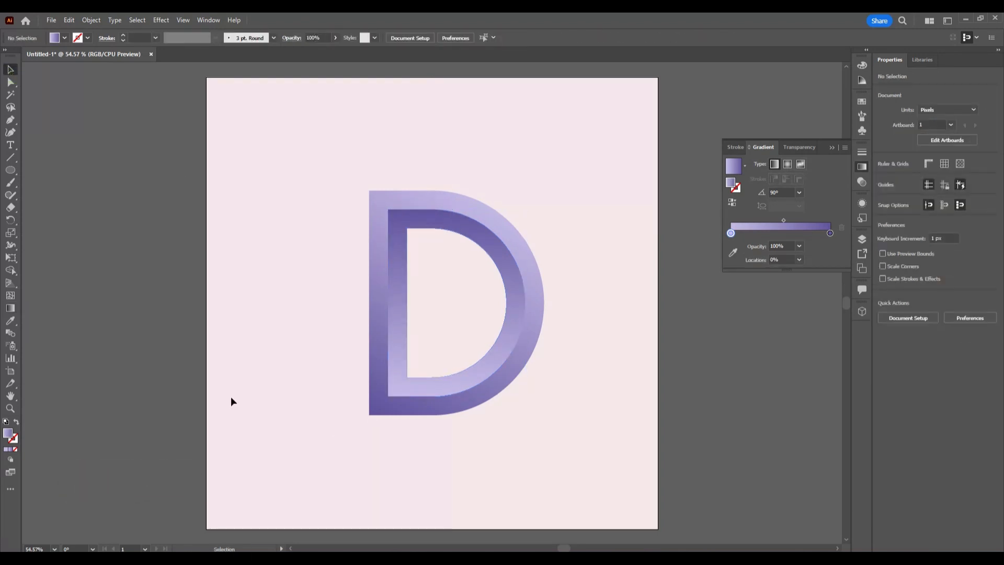
click(834, 148)
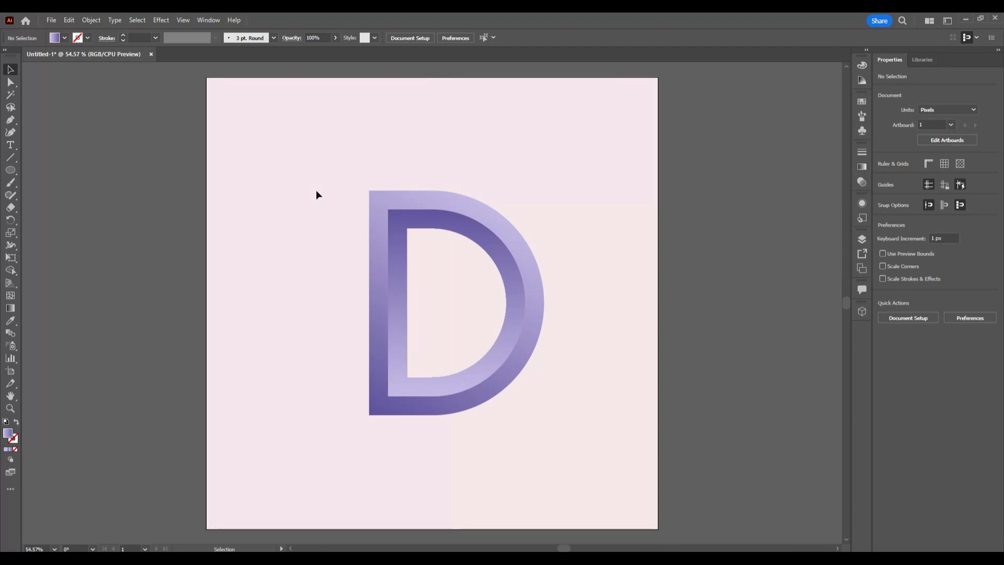
Group the inner and outer bands of the D together.
drag(335, 167, 575, 457)
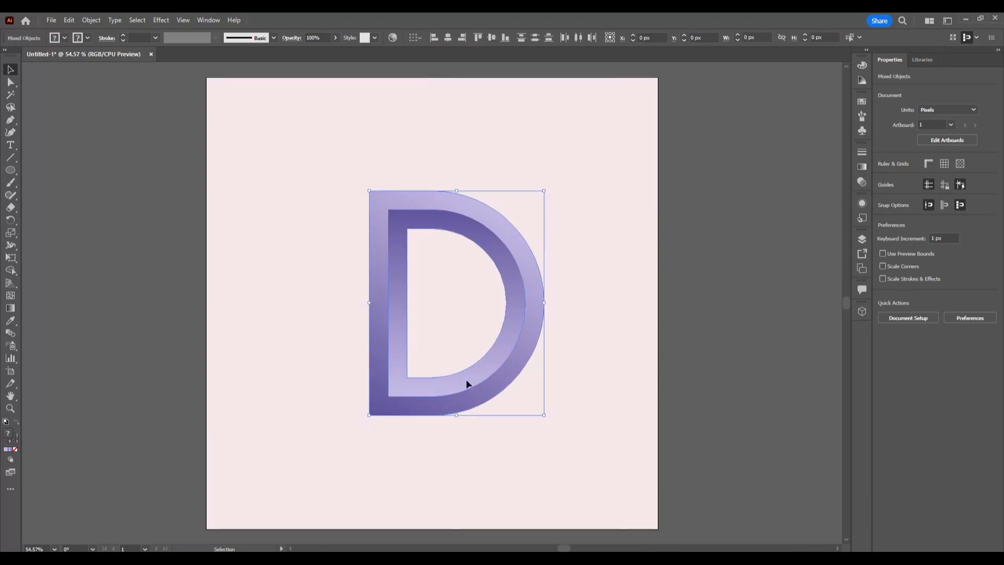
right_click(403, 294)
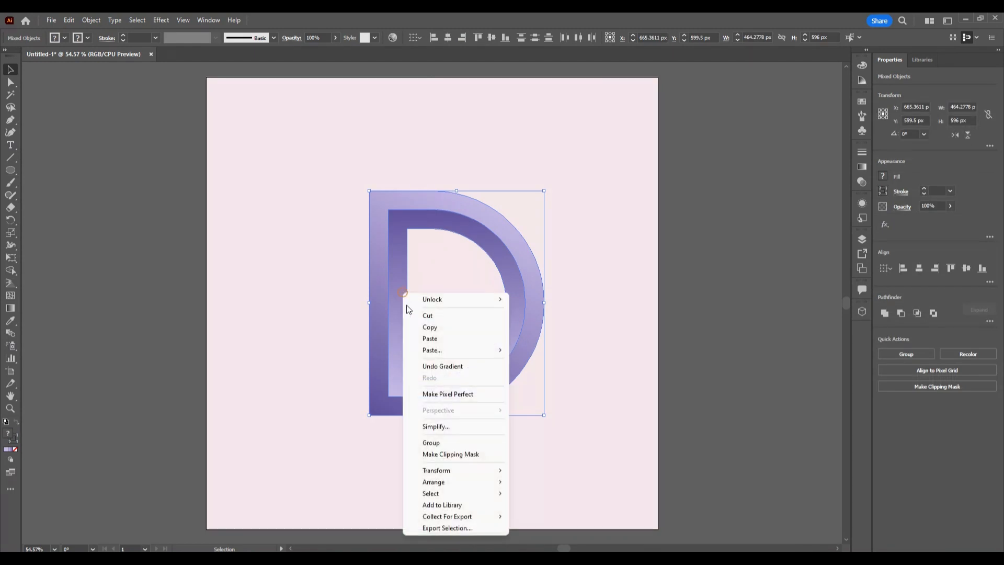
click(456, 442)
Centre the grouped D on the artboard and enlarge it proportionally from its centre to a little over half the artboard's height.
click(448, 38)
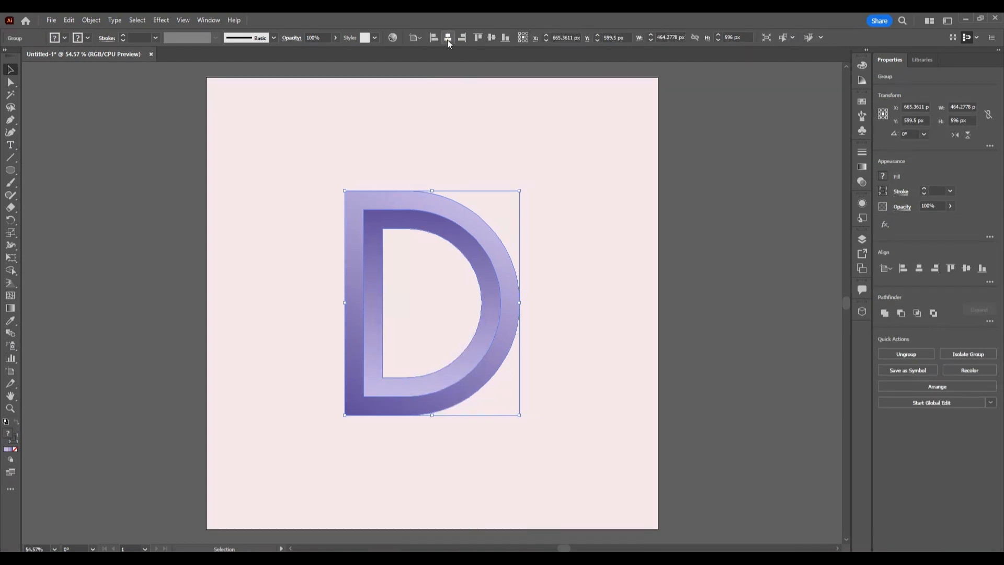
click(494, 37)
drag(518, 414, 533, 433)
click(577, 421)
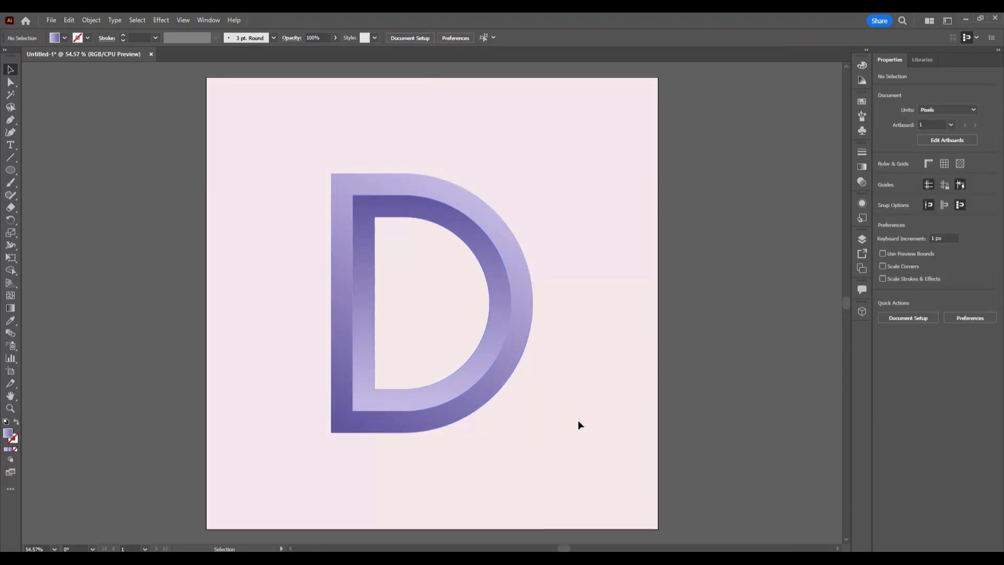